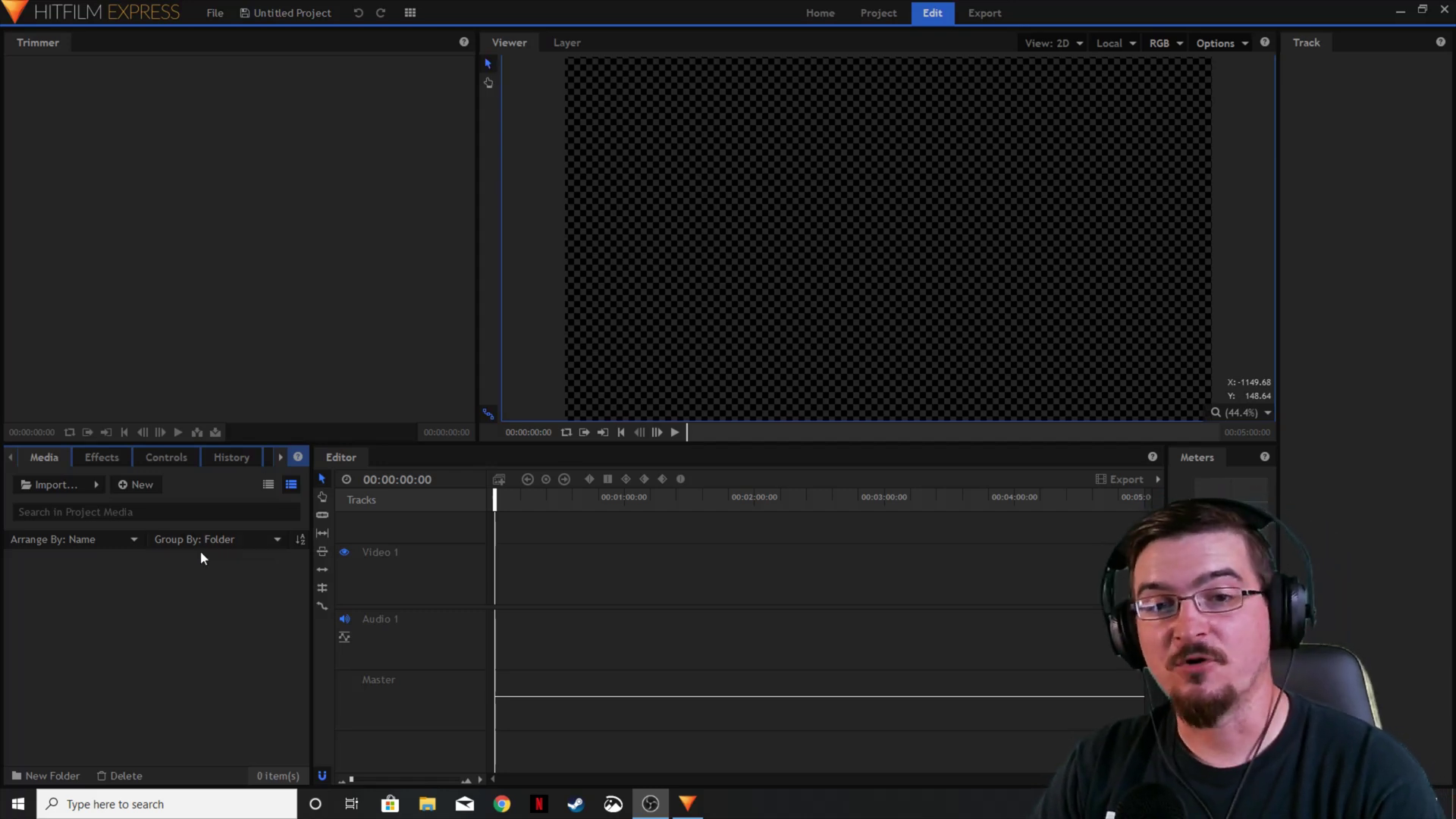
Step: Create a new composite shot using the default 1080p Full HD @ 50 fps template
{"action": "left_click", "coordinate": [137, 485]}
{"action": "left_click", "coordinate": [165, 510]}
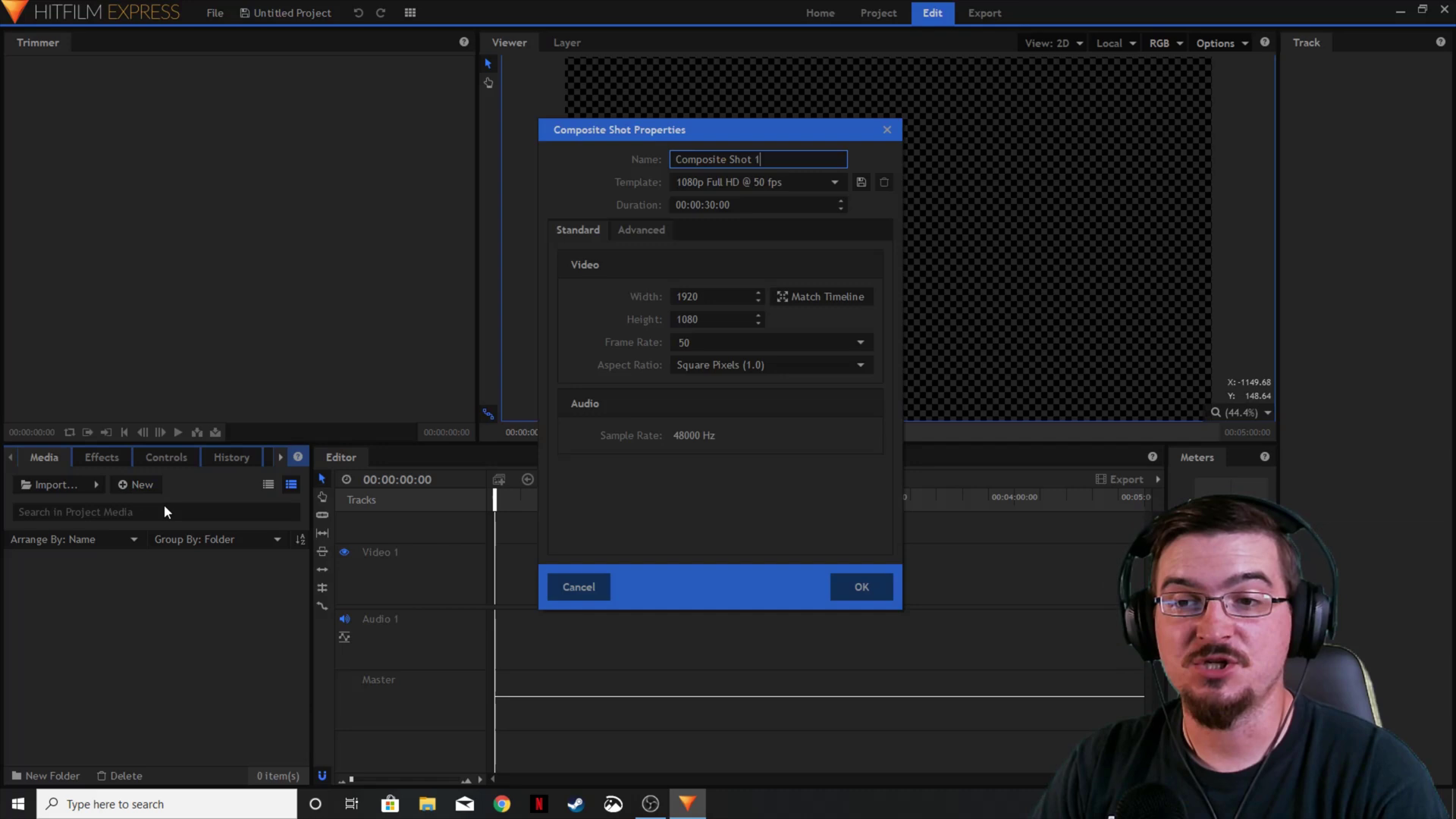
{"action": "left_click", "coordinate": [865, 588]}
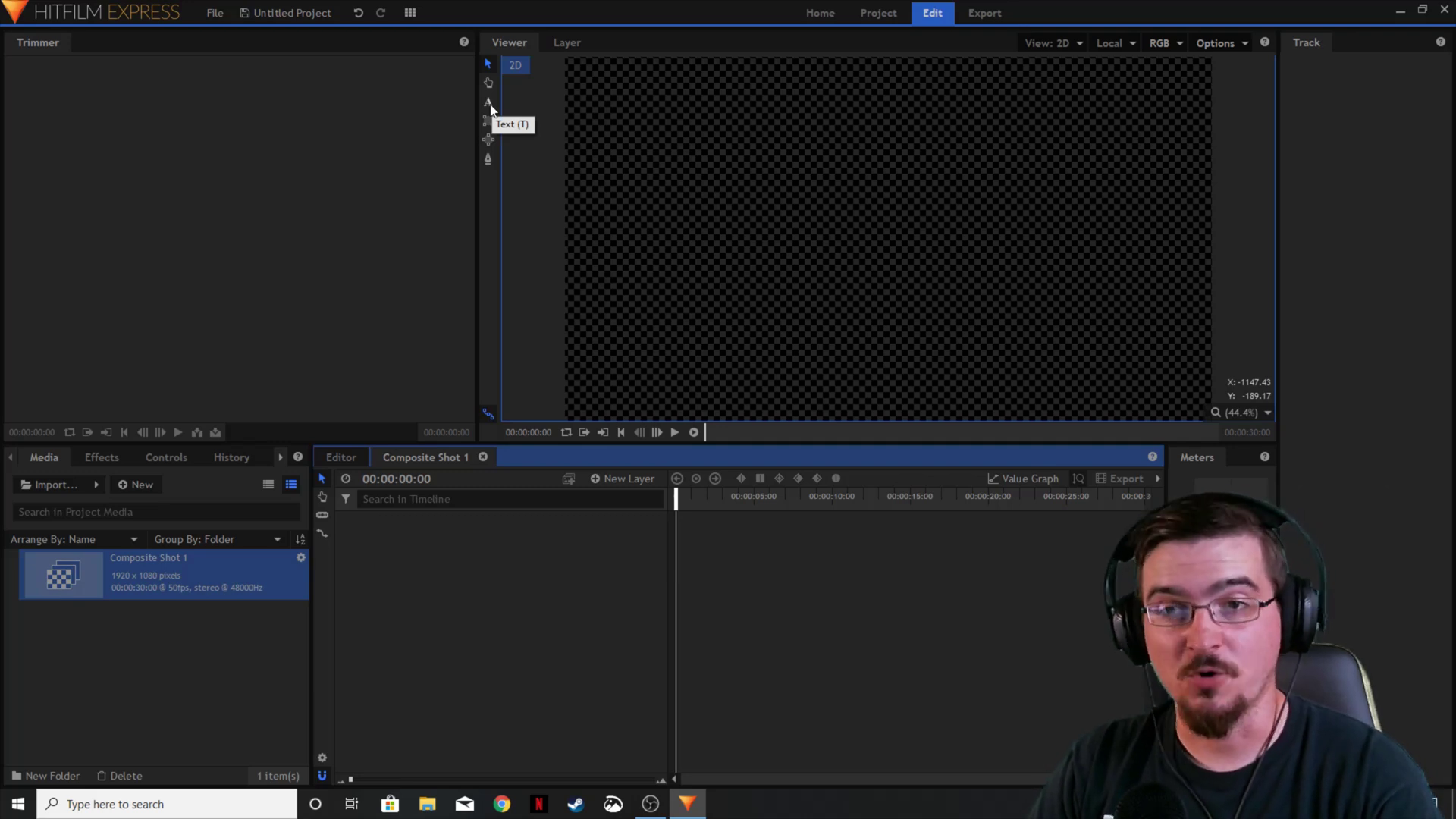
Step: Add a text layer reading 'Misfit Studios' near the upper left of the canvas
{"action": "left_click", "coordinate": [489, 104]}
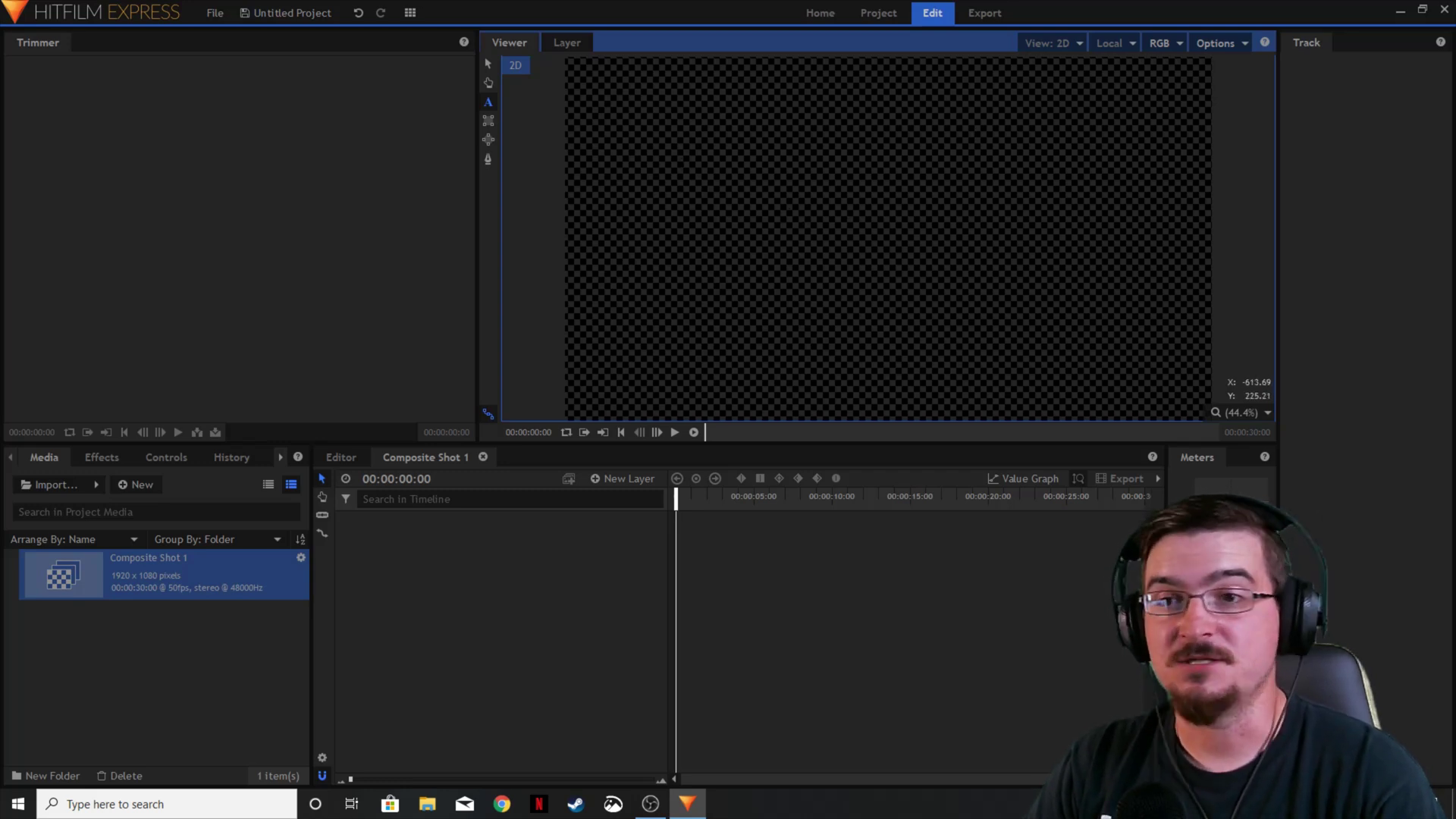
{"action": "left_click", "coordinate": [682, 162]}
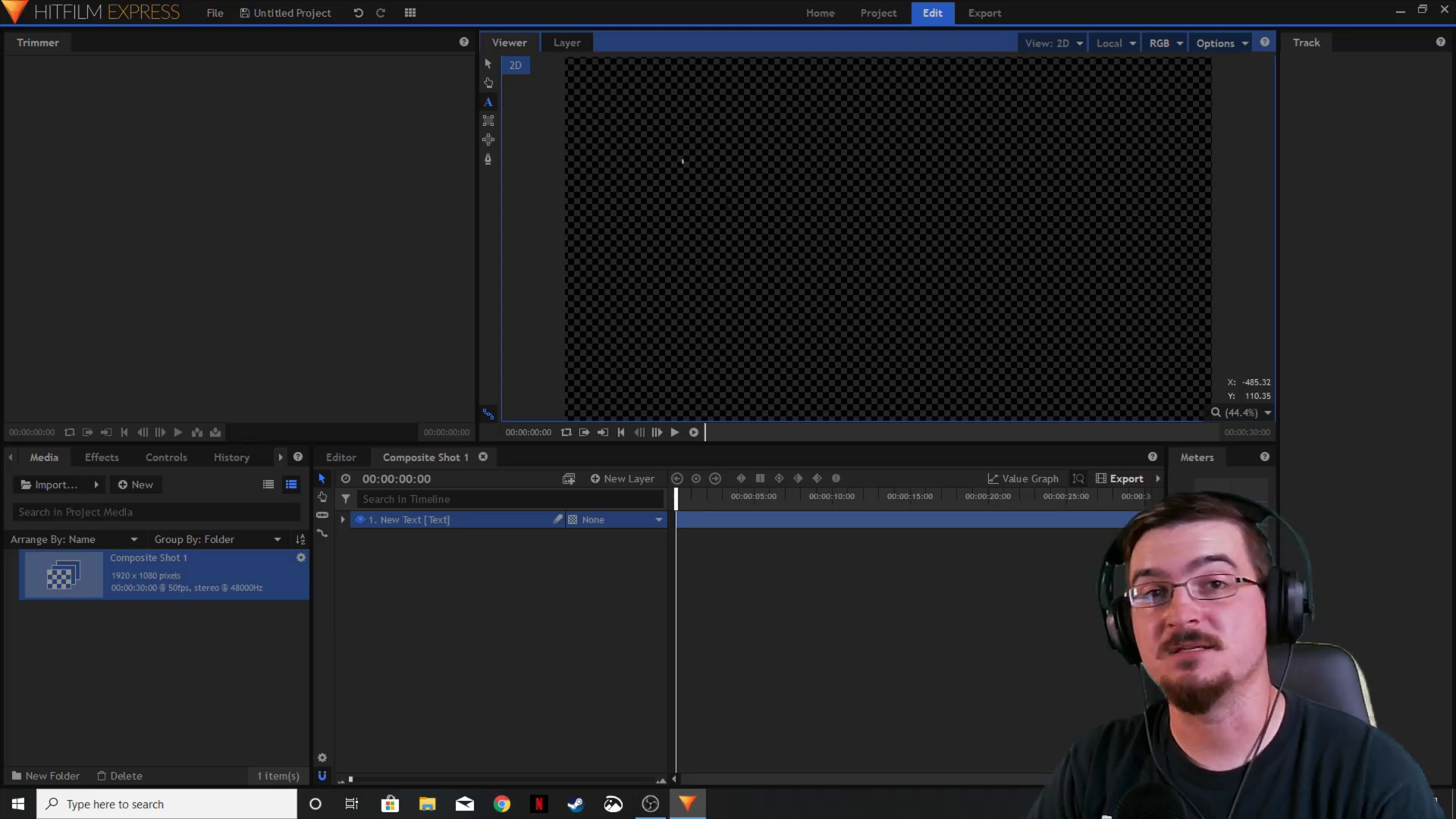
{"action": "type", "text": "Misfit Studios"}
Step: Move the Misfit Studios text toward the upper middle and rotate it back to level
{"action": "left_click", "coordinate": [489, 65]}
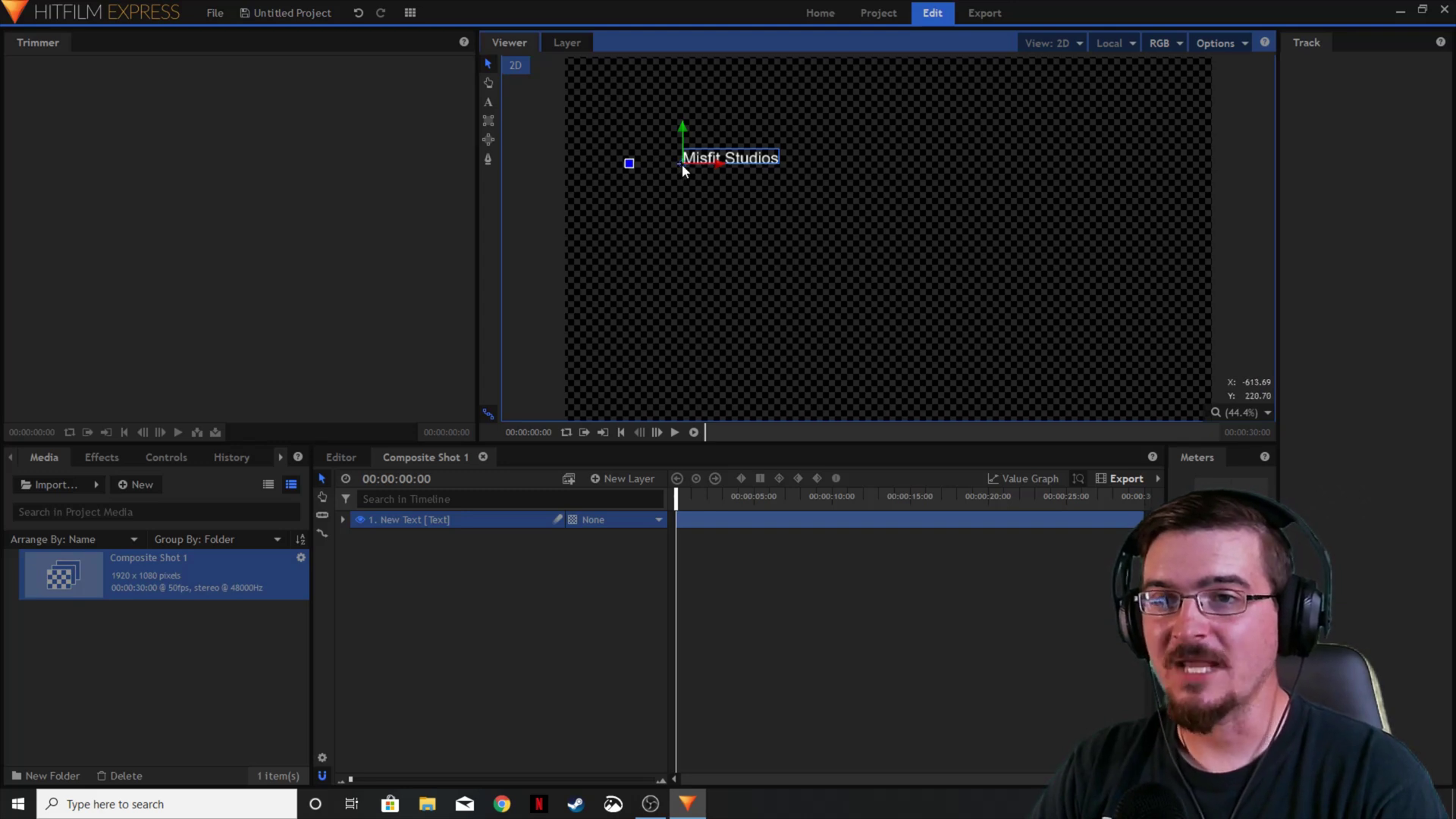
{"action": "left_click_drag", "start_coordinate": [682, 166], "coordinate": [869, 225]}
{"action": "mouse_move", "coordinate": [770, 220]}
{"action": "left_mouse_down"}
{"action": "mouse_move", "coordinate": [757, 221]}
{"action": "mouse_move", "coordinate": [786, 235]}
{"action": "left_mouse_up"}
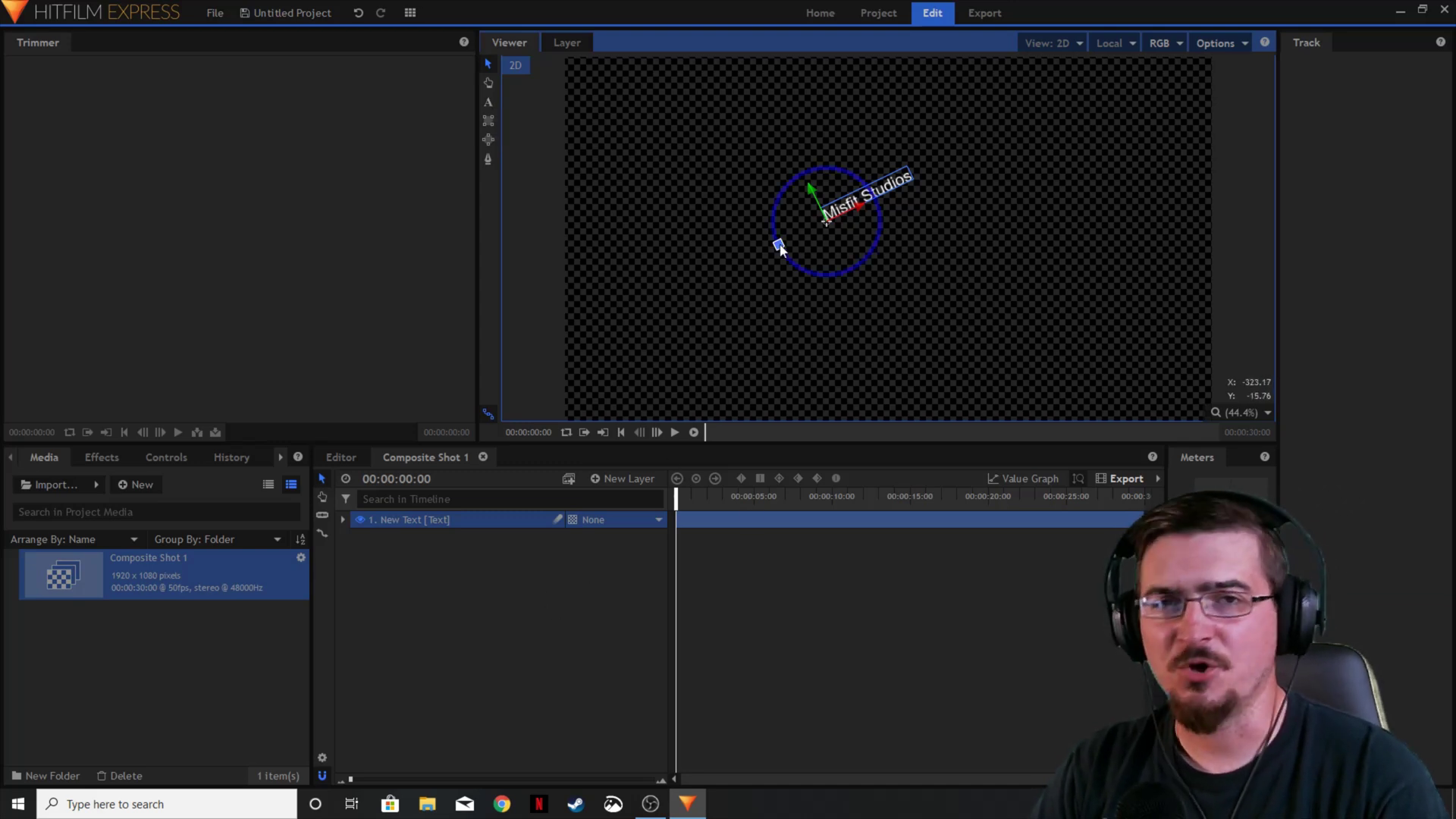
{"action": "left_click_drag", "start_coordinate": [779, 245], "coordinate": [774, 224]}
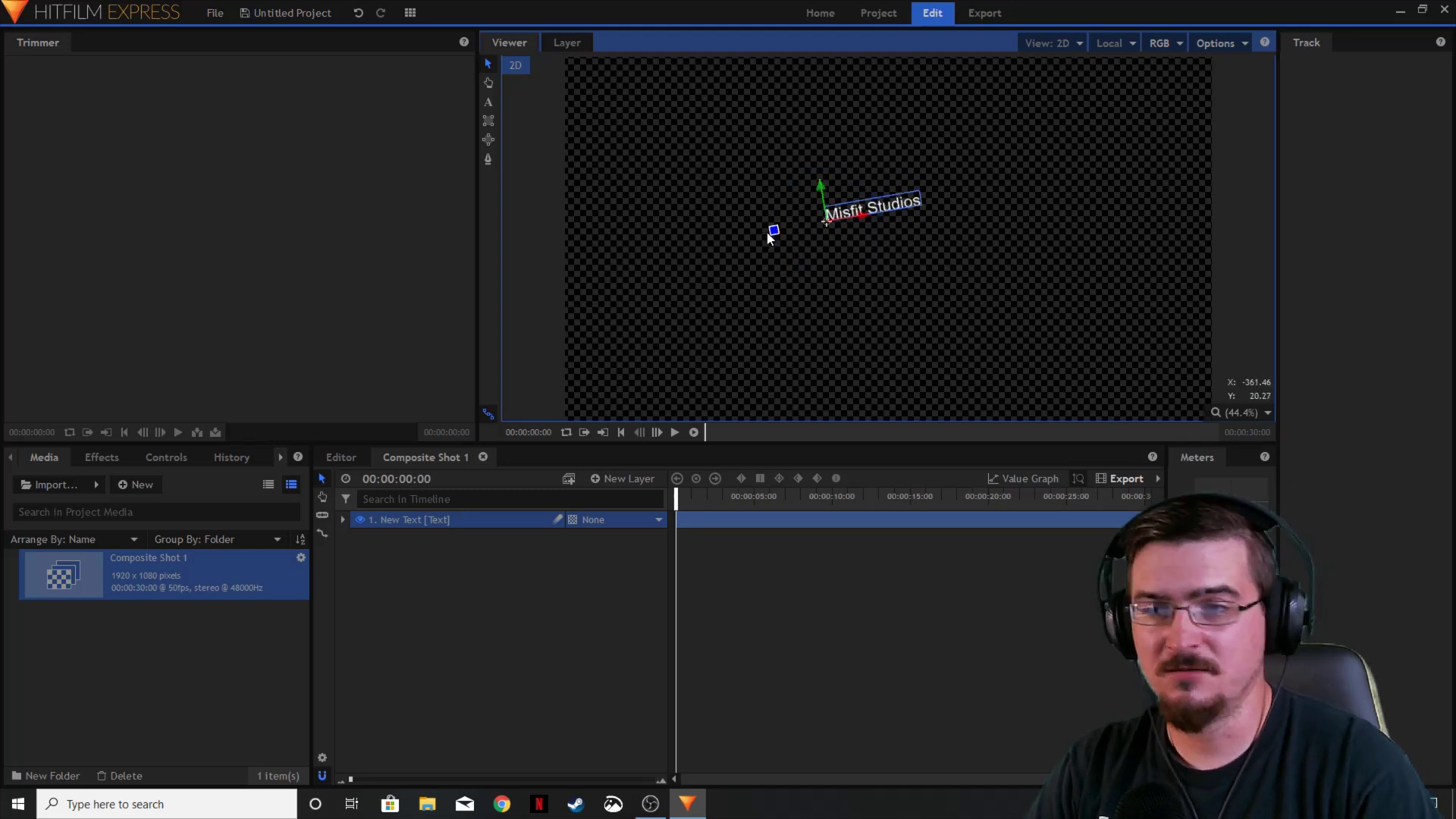
{"action": "left_click", "coordinate": [827, 298]}
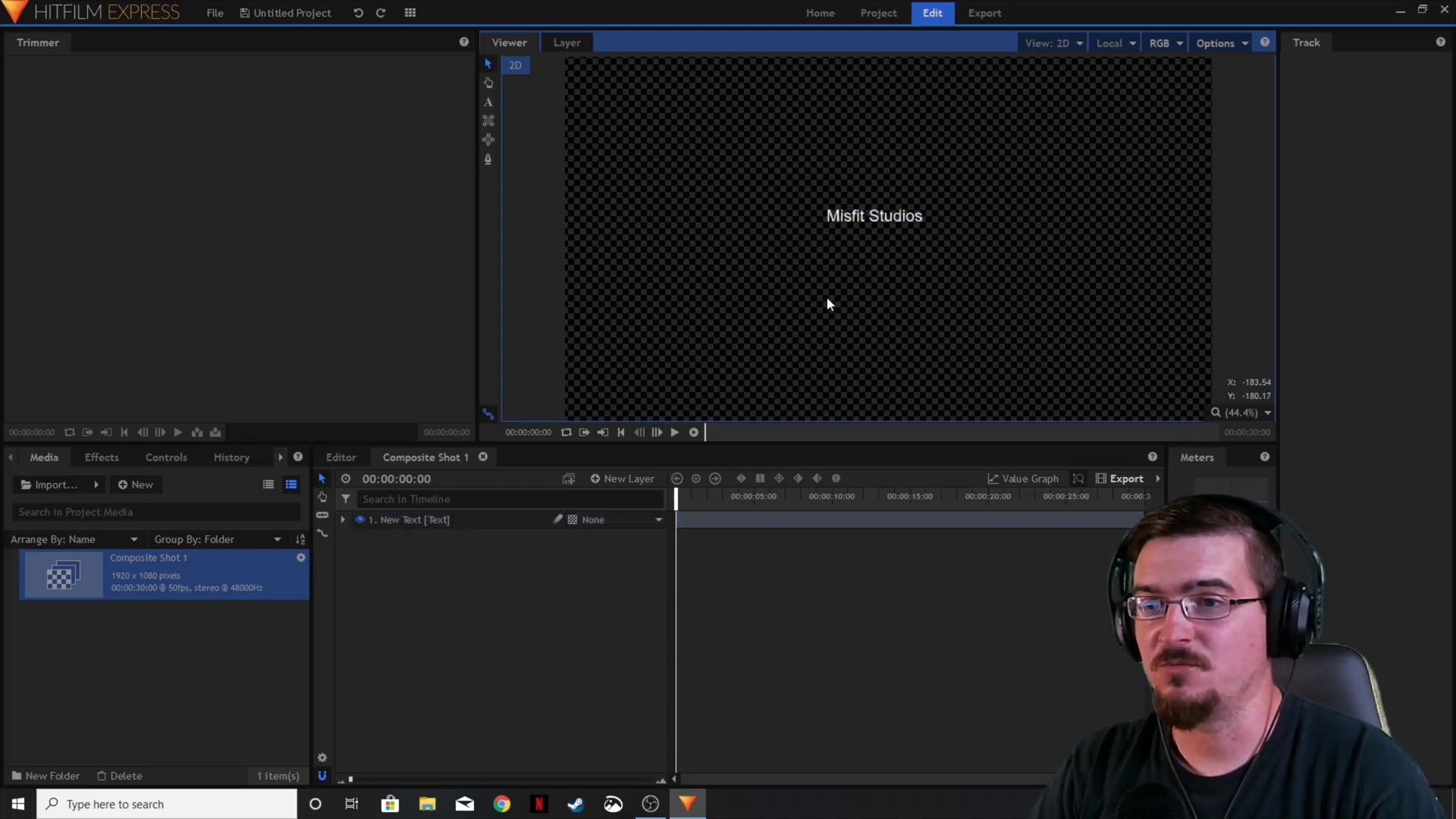
{"action": "left_click", "coordinate": [865, 218]}
{"action": "left_click", "coordinate": [549, 619]}
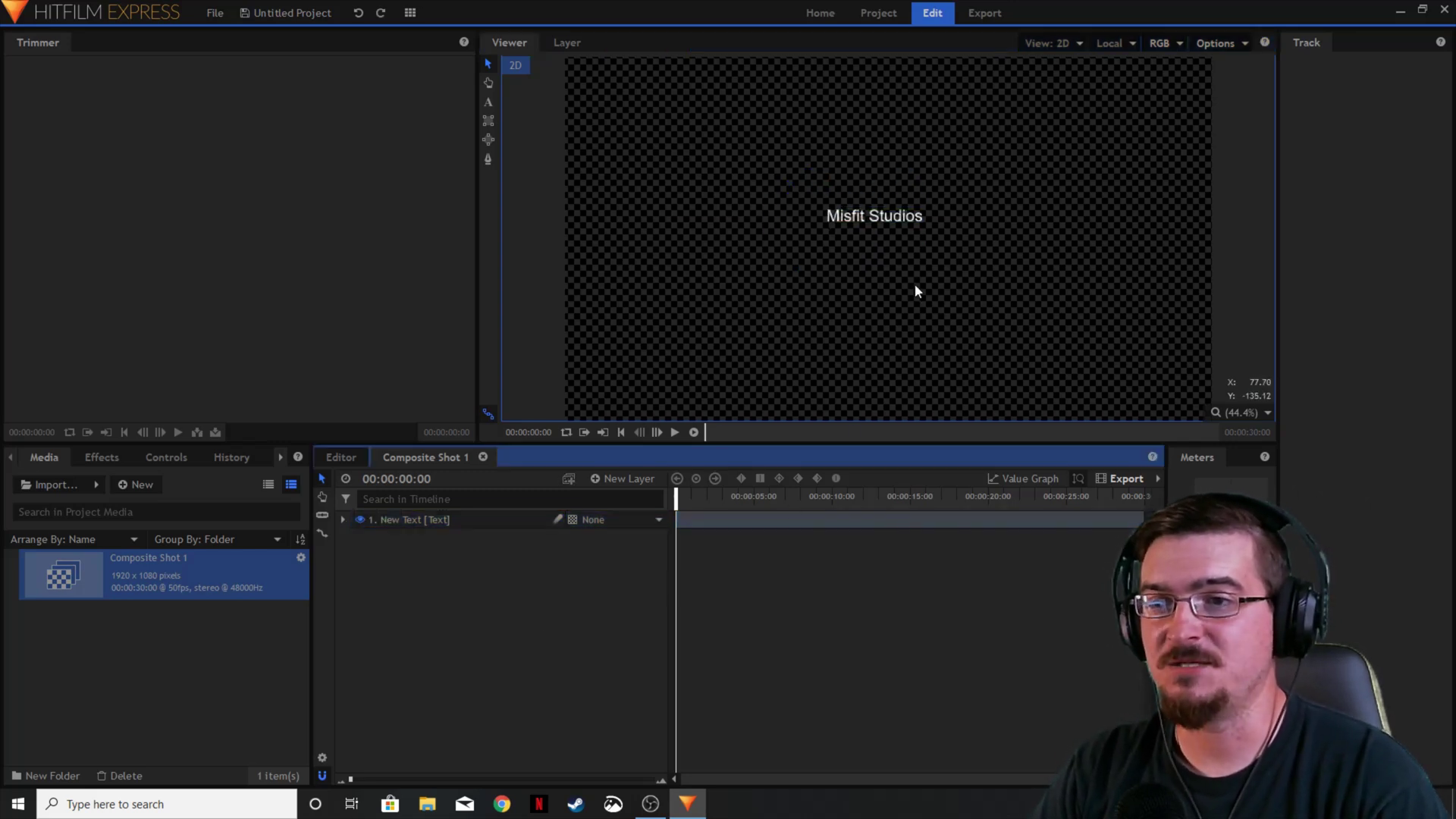
Step: Select all the Misfit Studios text and show the Text panel's character settings
{"action": "left_click", "coordinate": [429, 523]}
{"action": "double_click", "coordinate": [908, 220]}
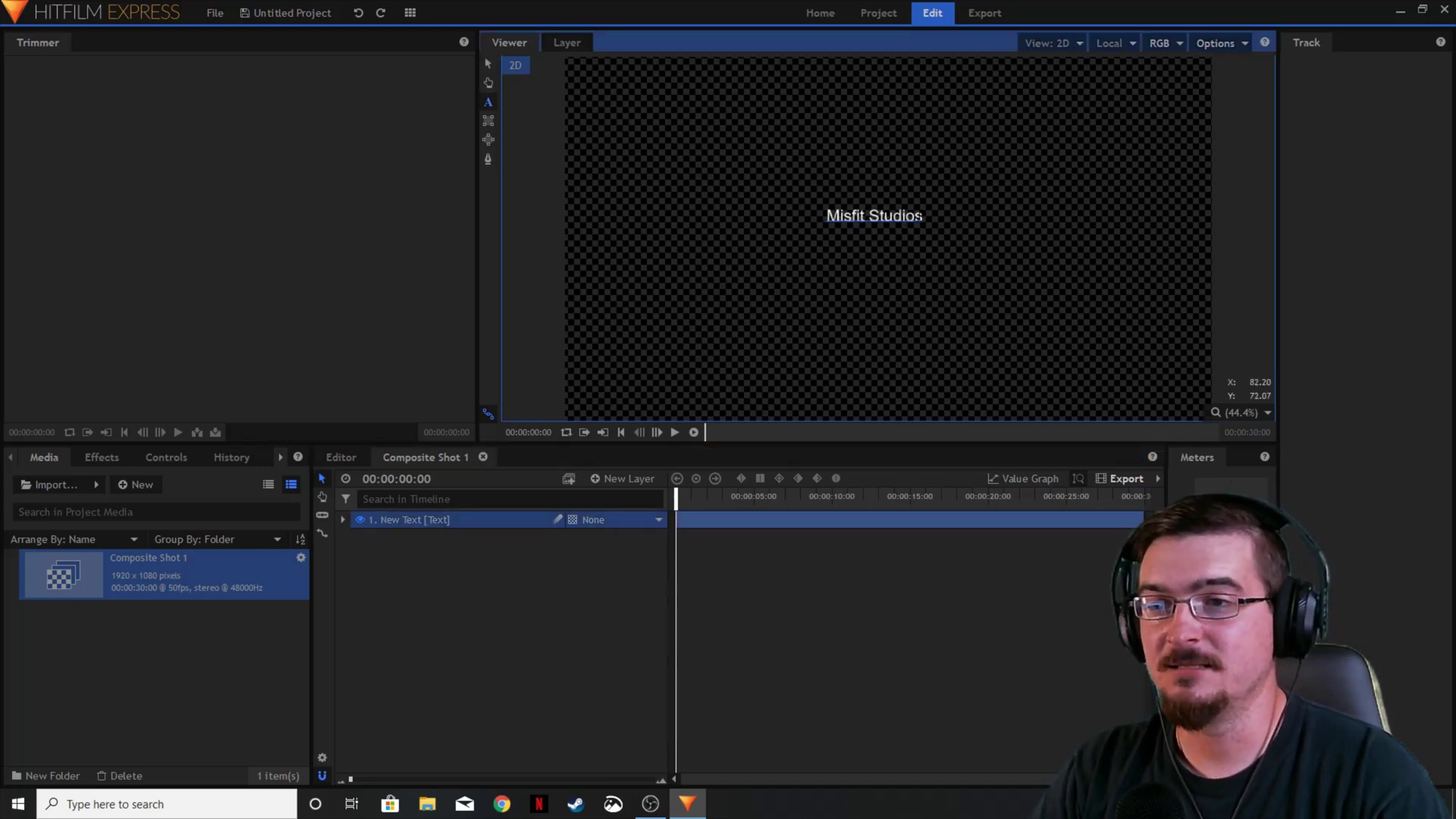
{"action": "left_click_drag", "start_coordinate": [922, 216], "coordinate": [826, 216]}
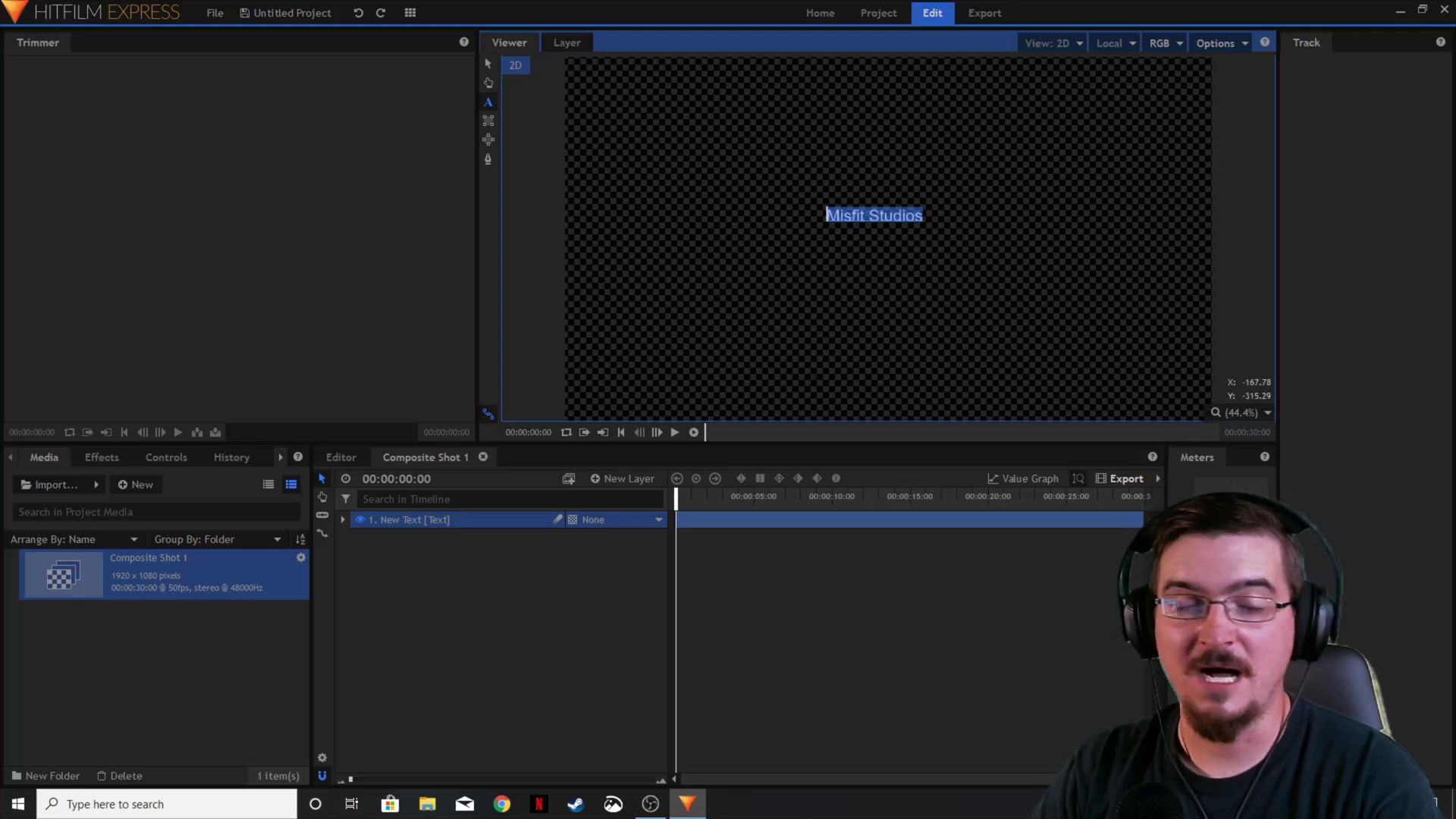
{"action": "left_click", "coordinate": [280, 457]}
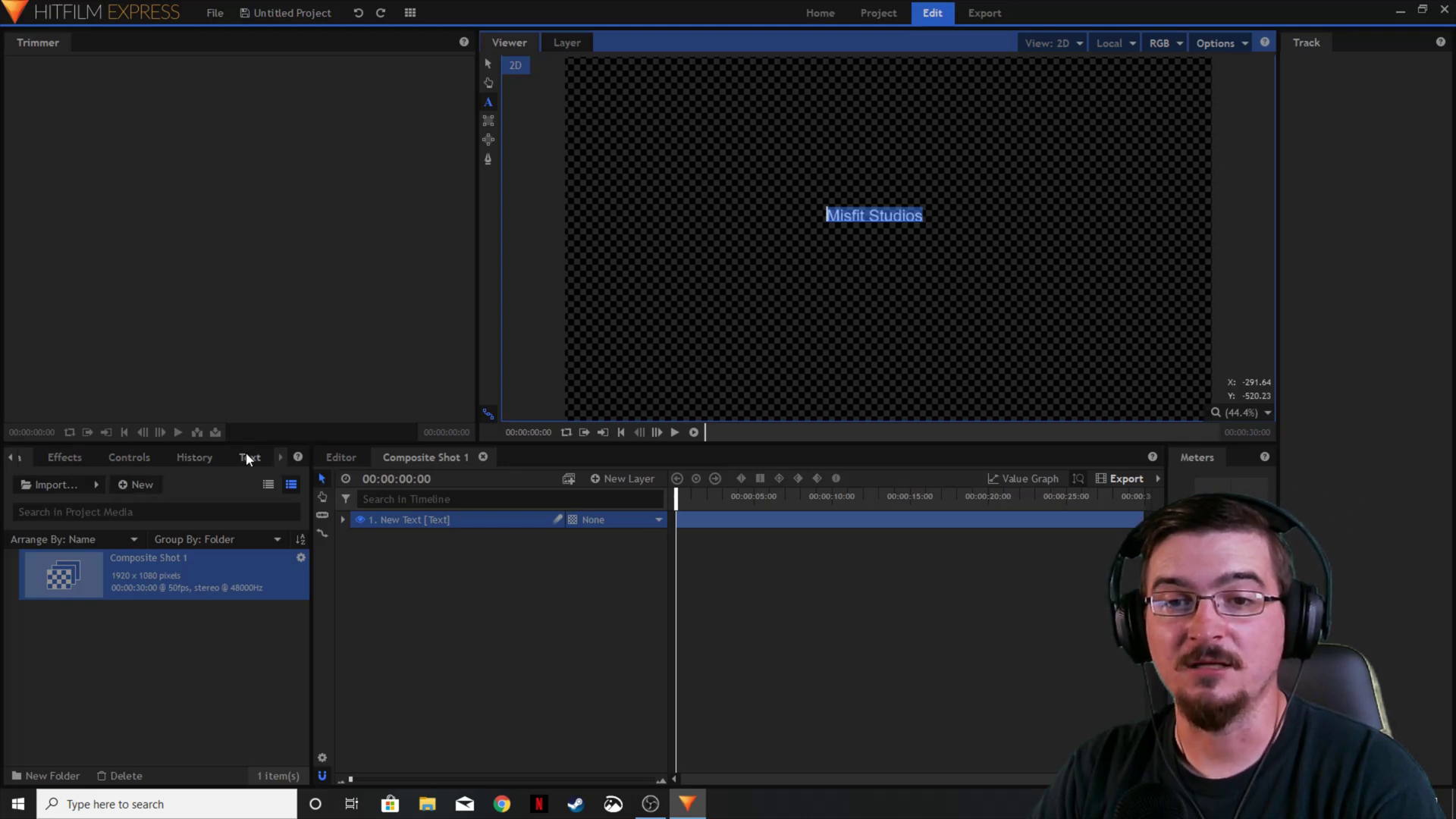
{"action": "left_click", "coordinate": [248, 457]}
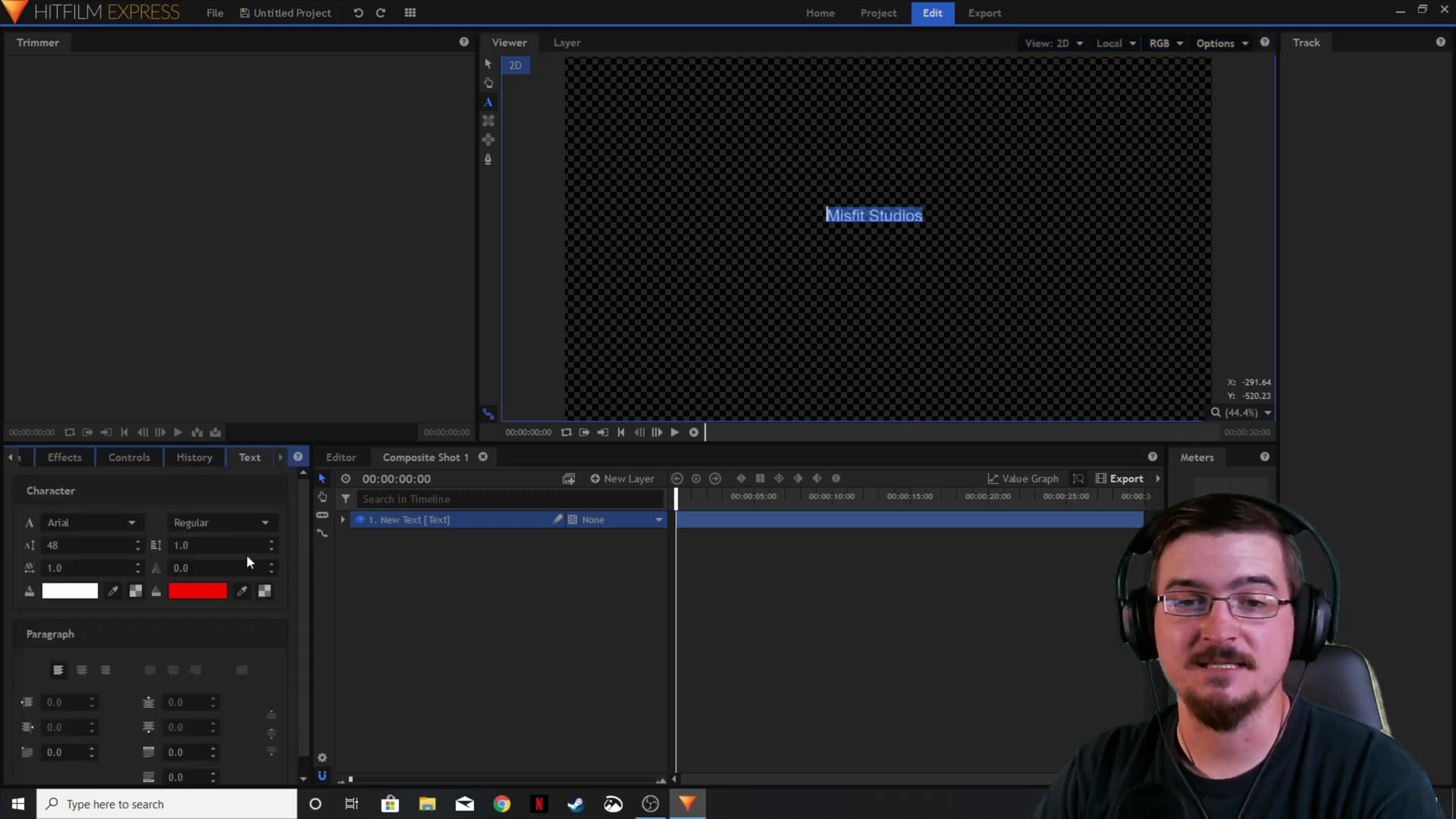
Step: Set the font size to 142 and return the letter spacing to 1.0
{"action": "scroll", "coordinate": [119, 559], "scroll_direction": "down", "scroll_amount": 1}
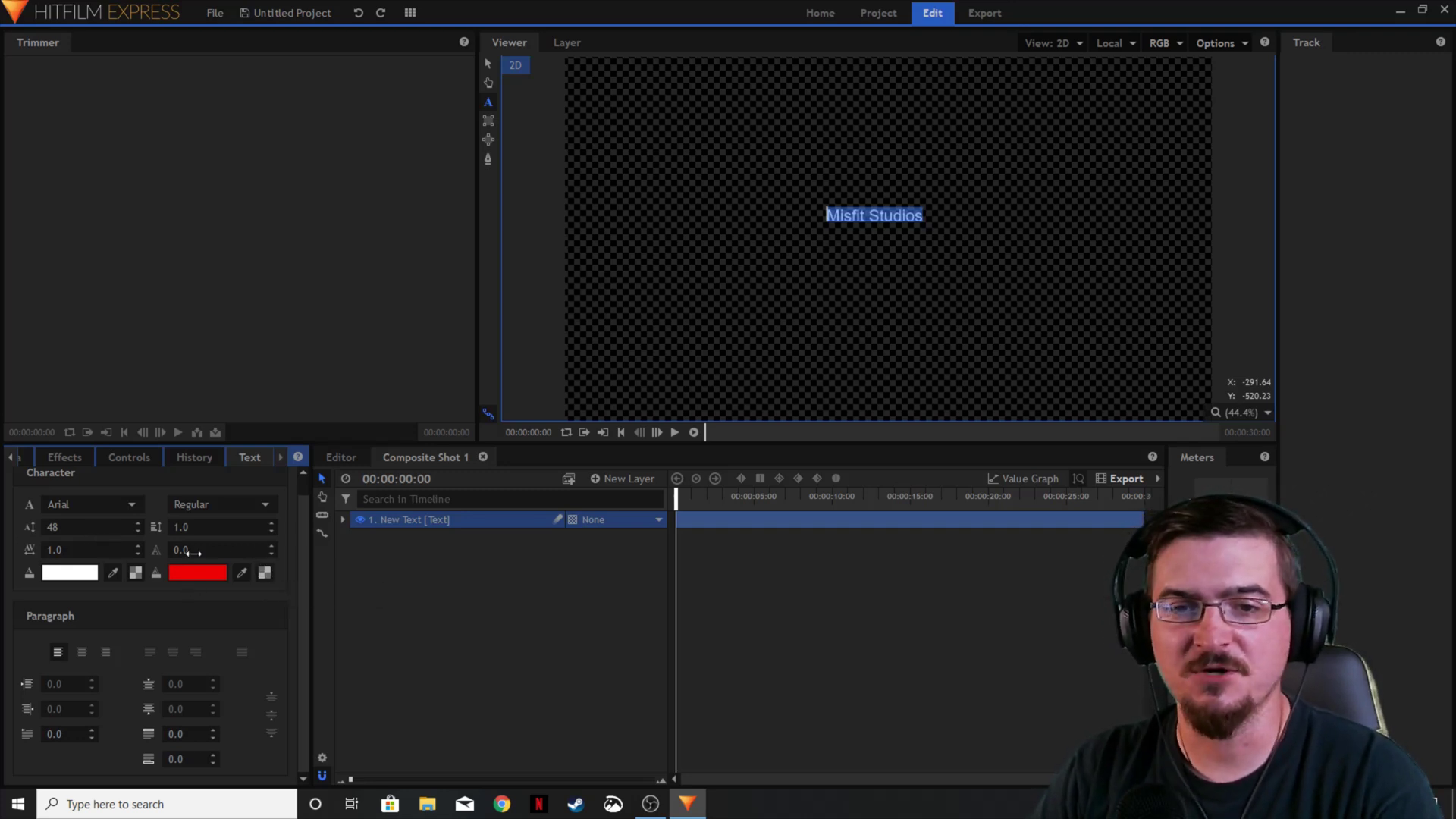
{"action": "left_click_drag", "start_coordinate": [75, 528], "coordinate": [146, 529]}
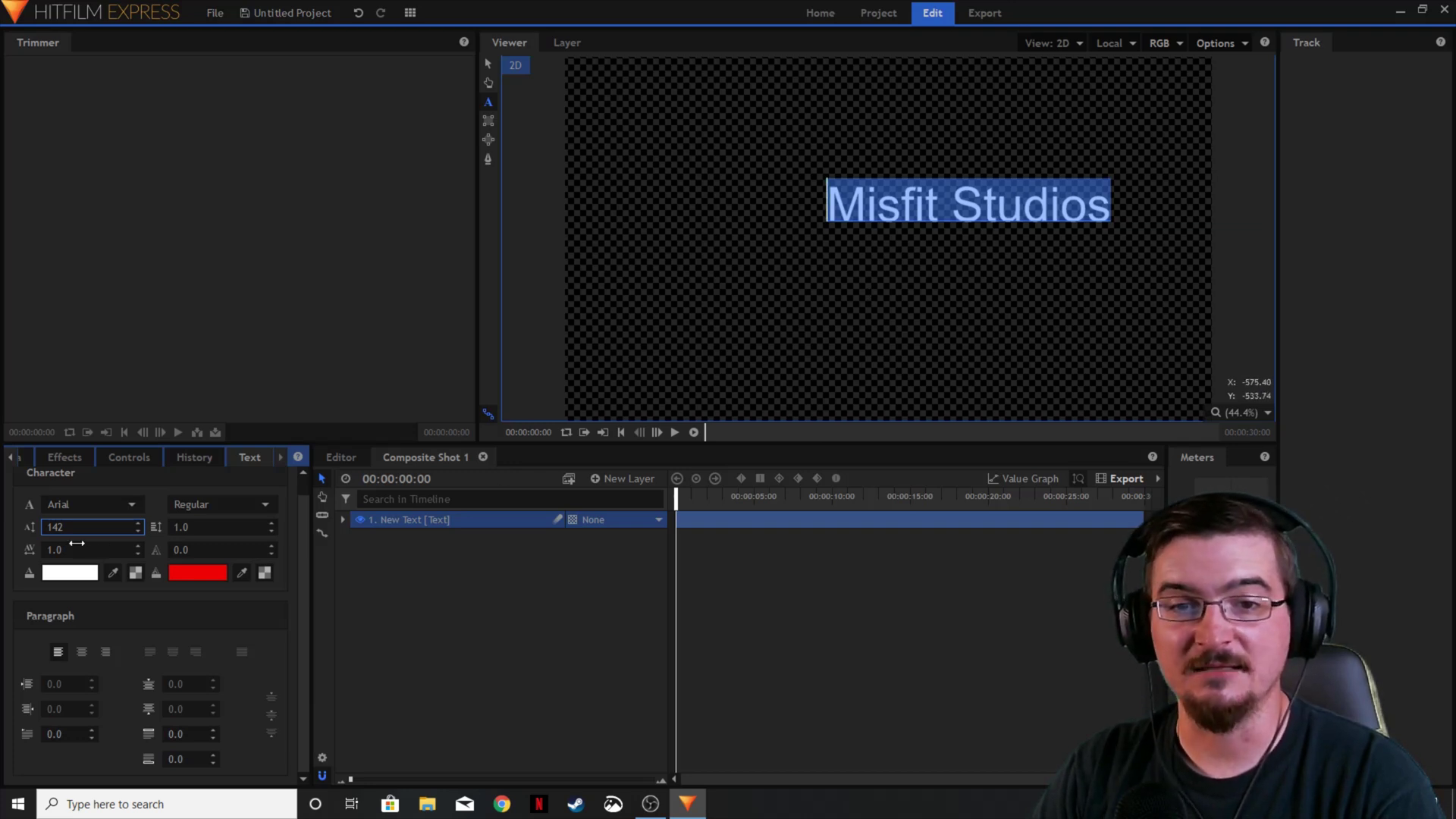
{"action": "mouse_move", "coordinate": [76, 550]}
{"action": "left_mouse_down"}
{"action": "mouse_move", "coordinate": [122, 550]}
{"action": "mouse_move", "coordinate": [46, 550]}
{"action": "mouse_move", "coordinate": [83, 550]}
{"action": "mouse_move", "coordinate": [69, 548]}
{"action": "left_mouse_up"}
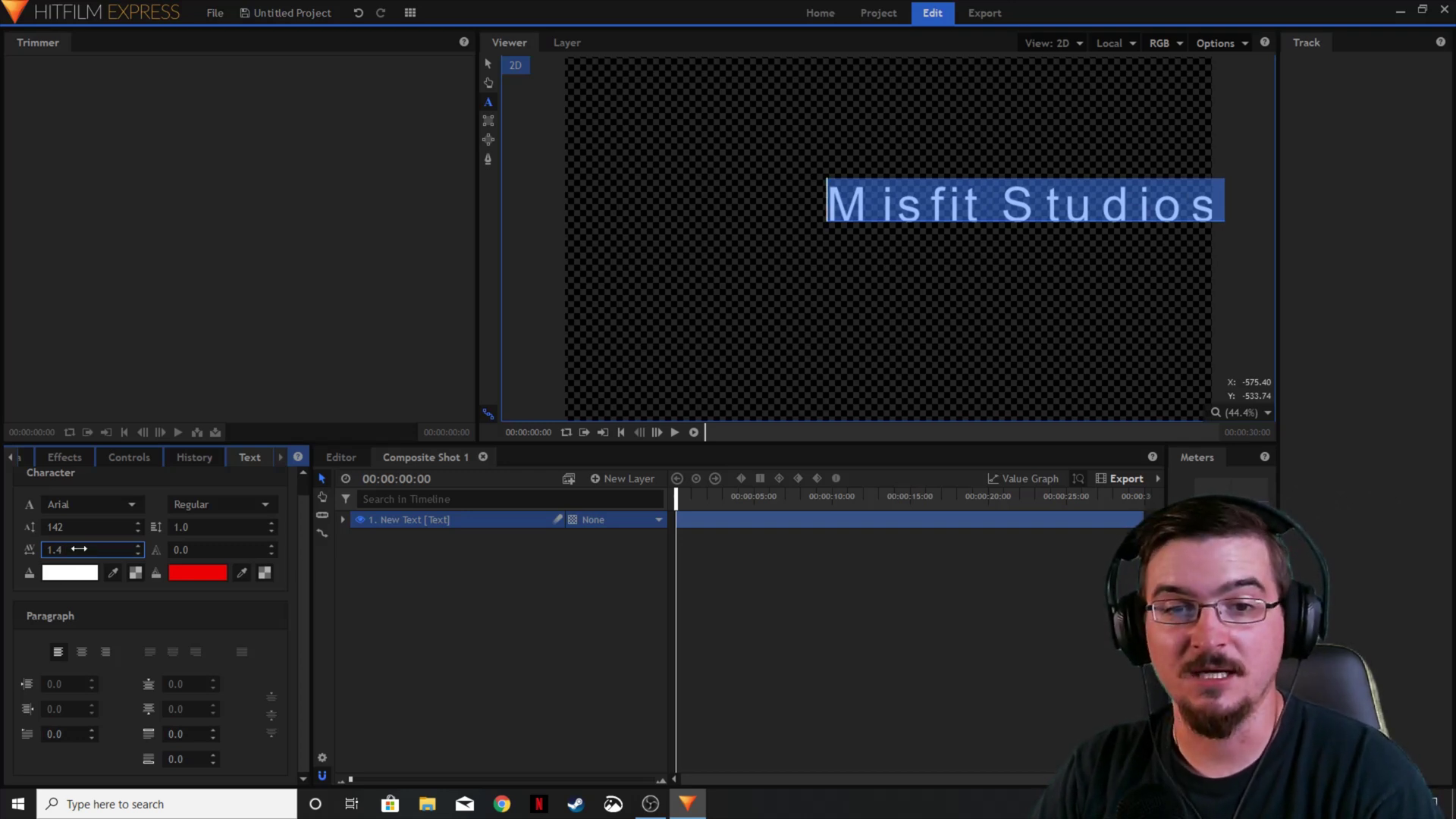
{"action": "left_click", "coordinate": [79, 548]}
{"action": "type", "text": "1"}
{"action": "key", "text": "Return"}
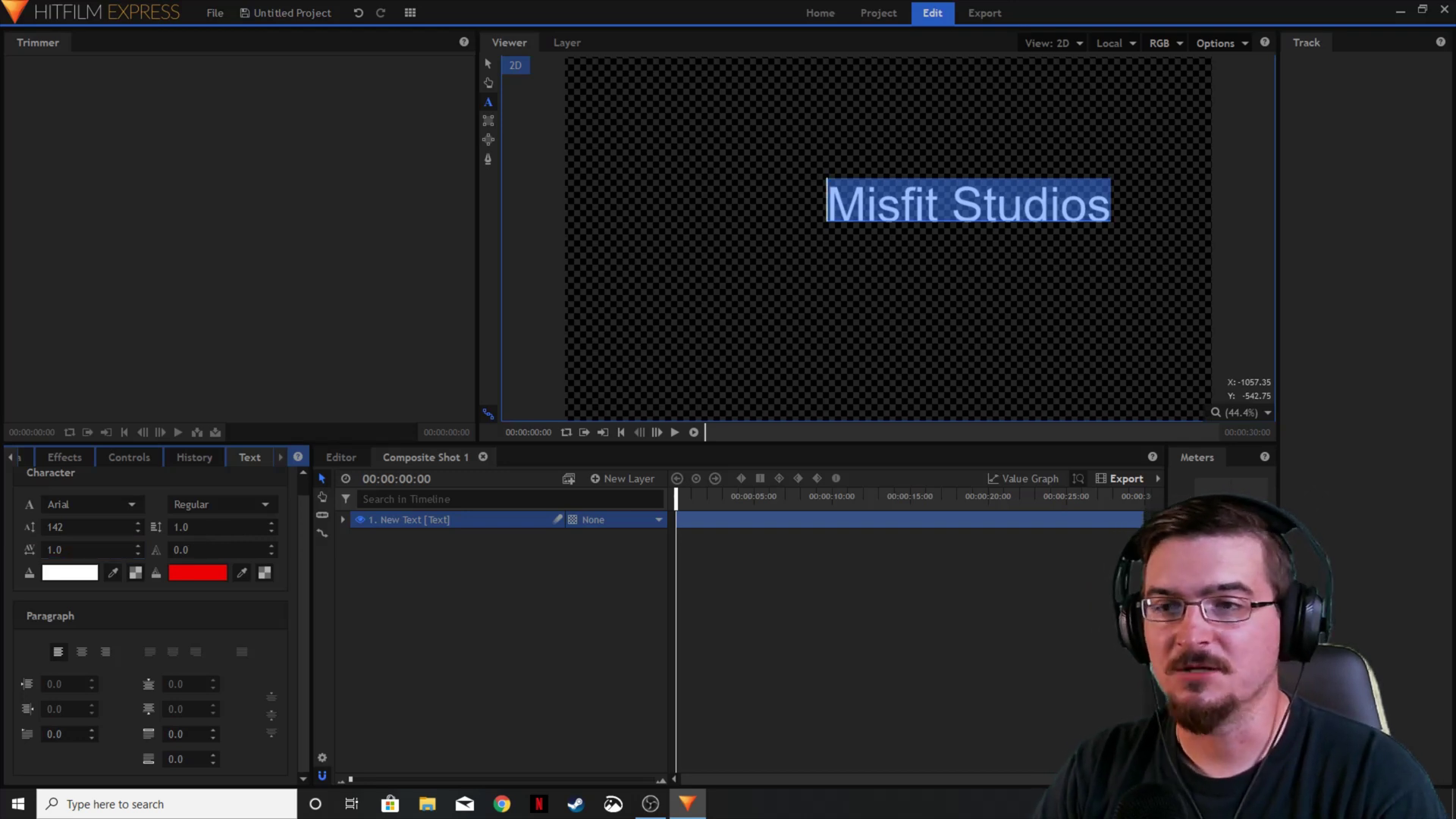
Step: Give the text a black outline of width 5.0 and a yellow fill
{"action": "left_click_drag", "start_coordinate": [212, 549], "coordinate": [235, 548]}
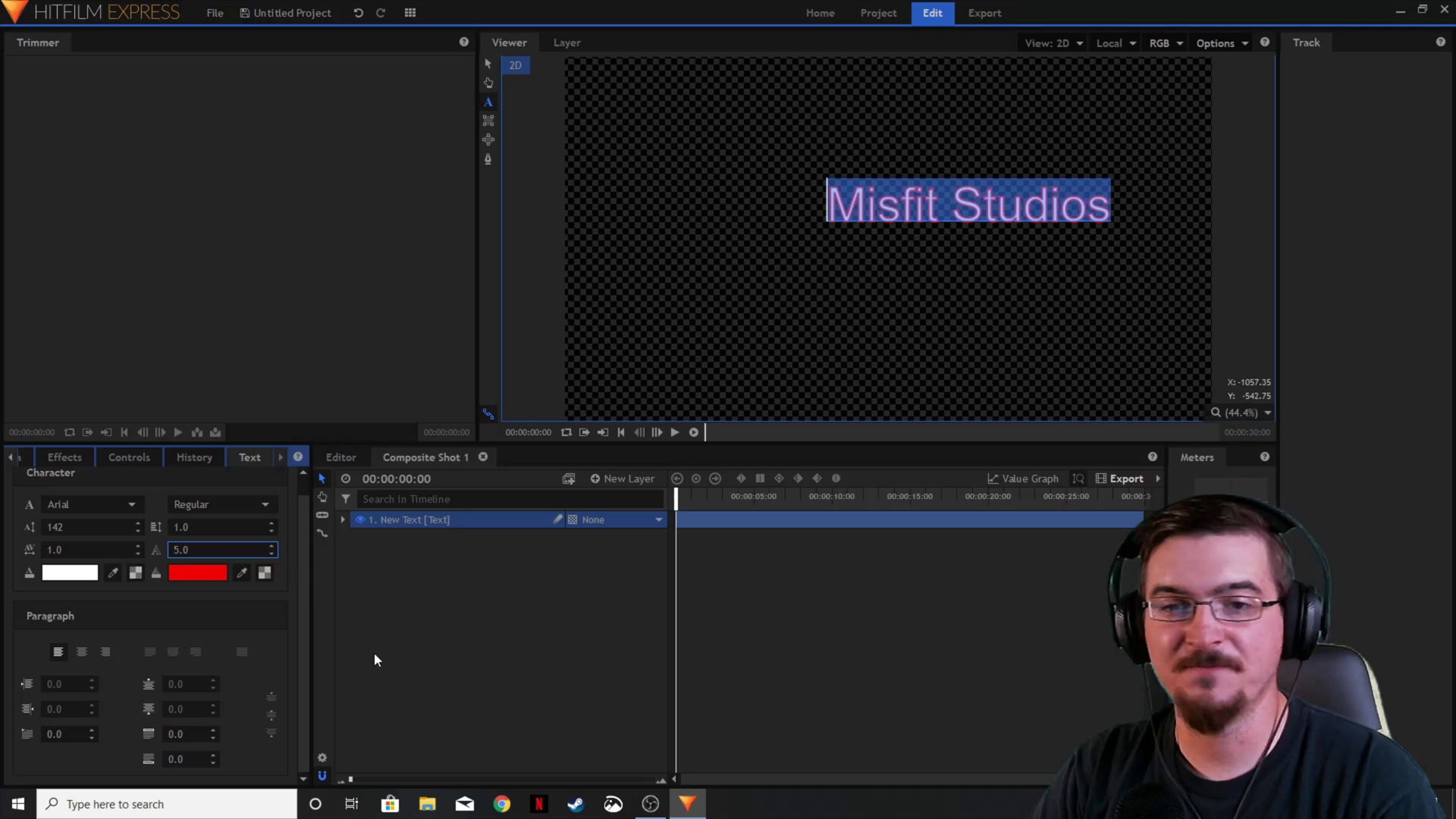
{"action": "left_click", "coordinate": [195, 571]}
{"action": "left_click", "coordinate": [697, 359]}
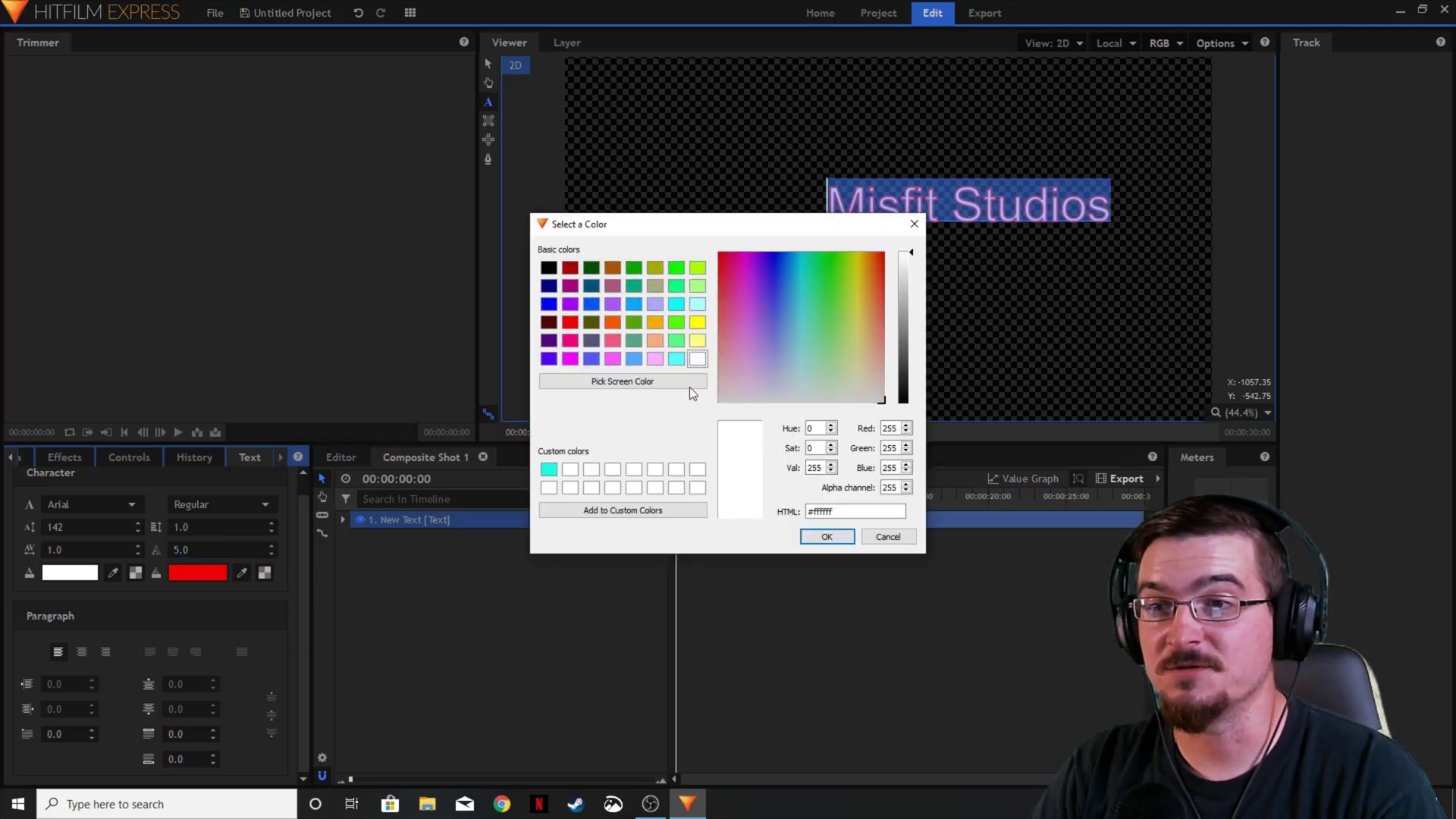
{"action": "left_click", "coordinate": [549, 267]}
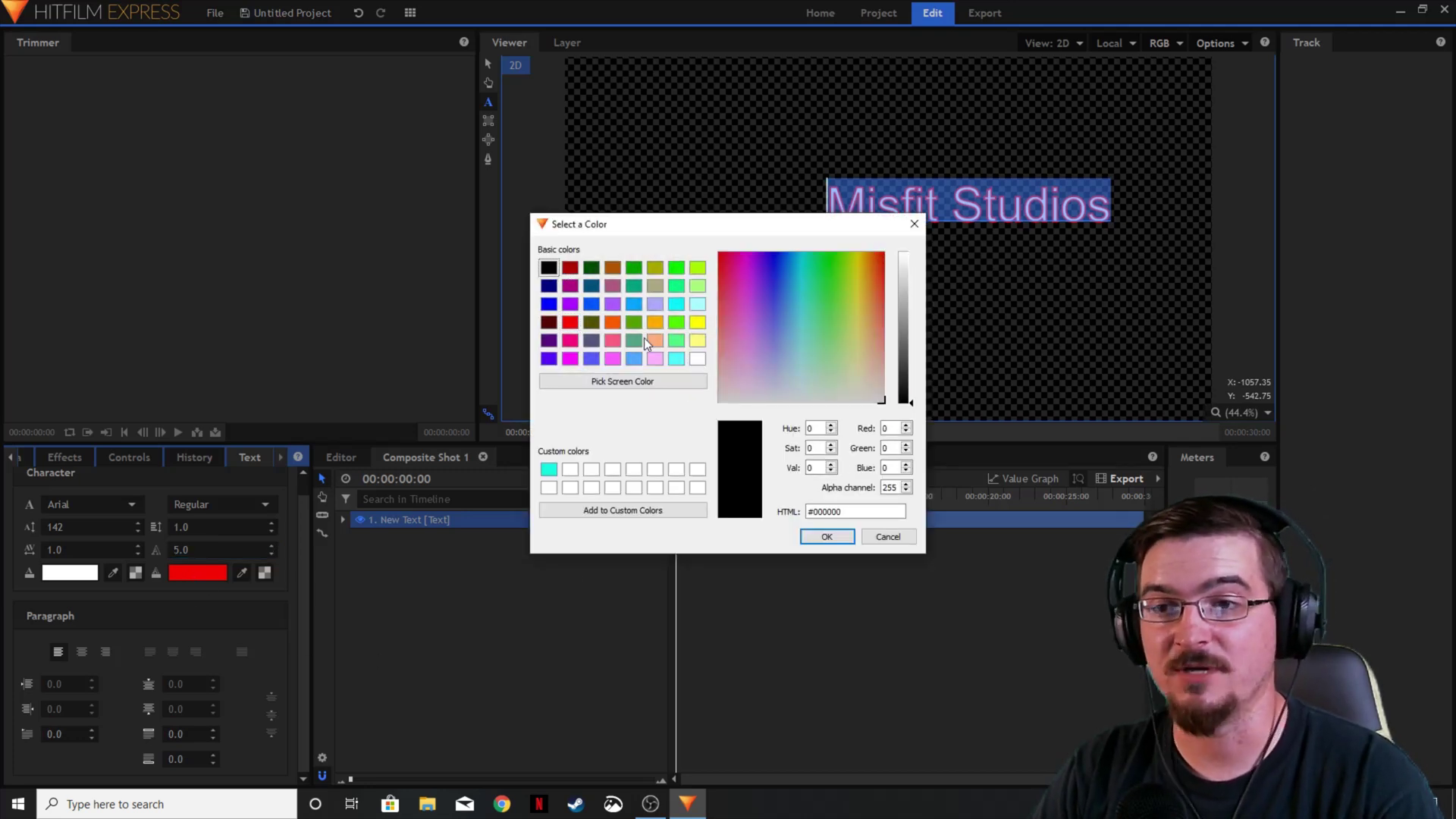
{"action": "left_click", "coordinate": [826, 536]}
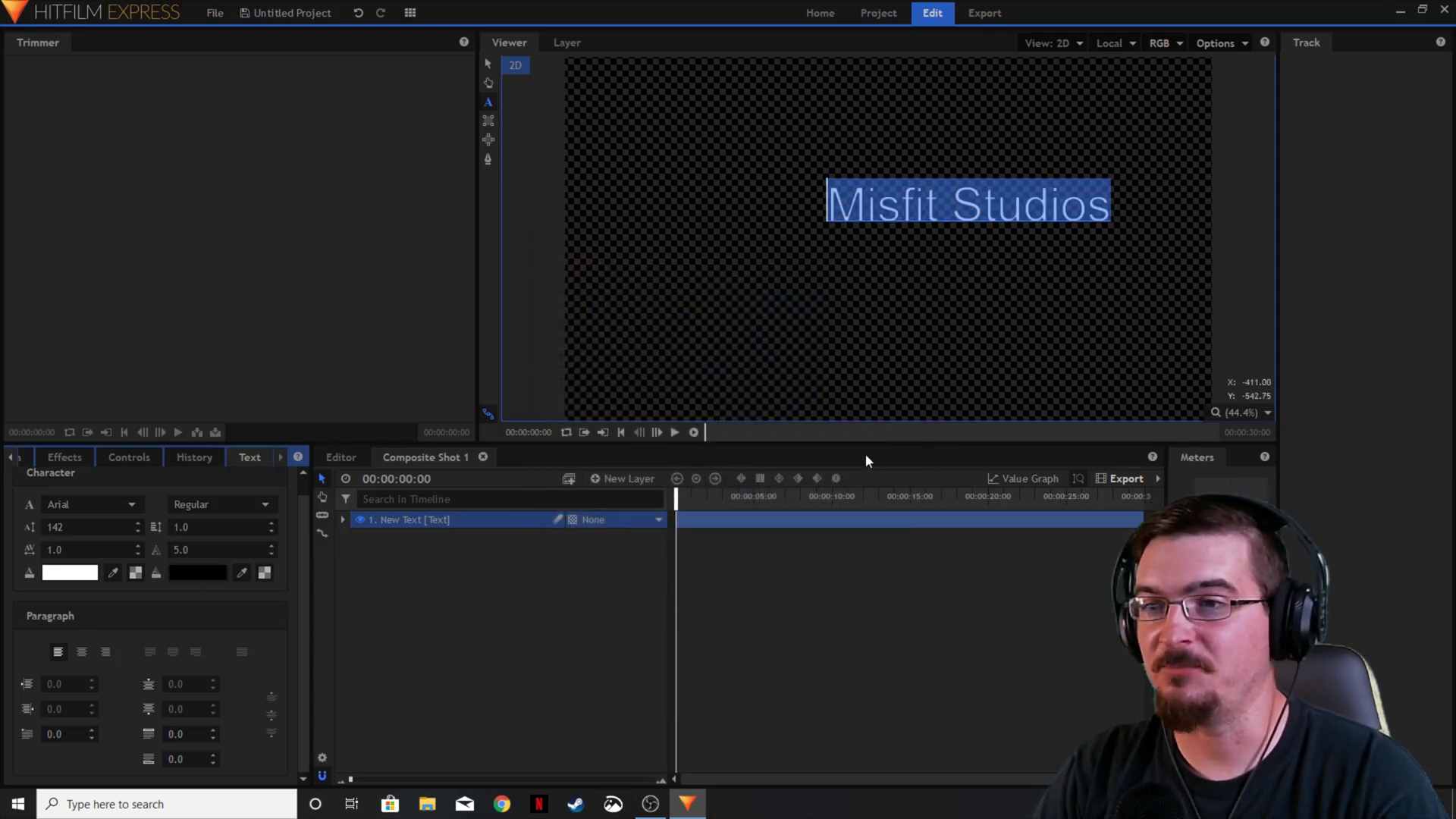
{"action": "left_click", "coordinate": [83, 573]}
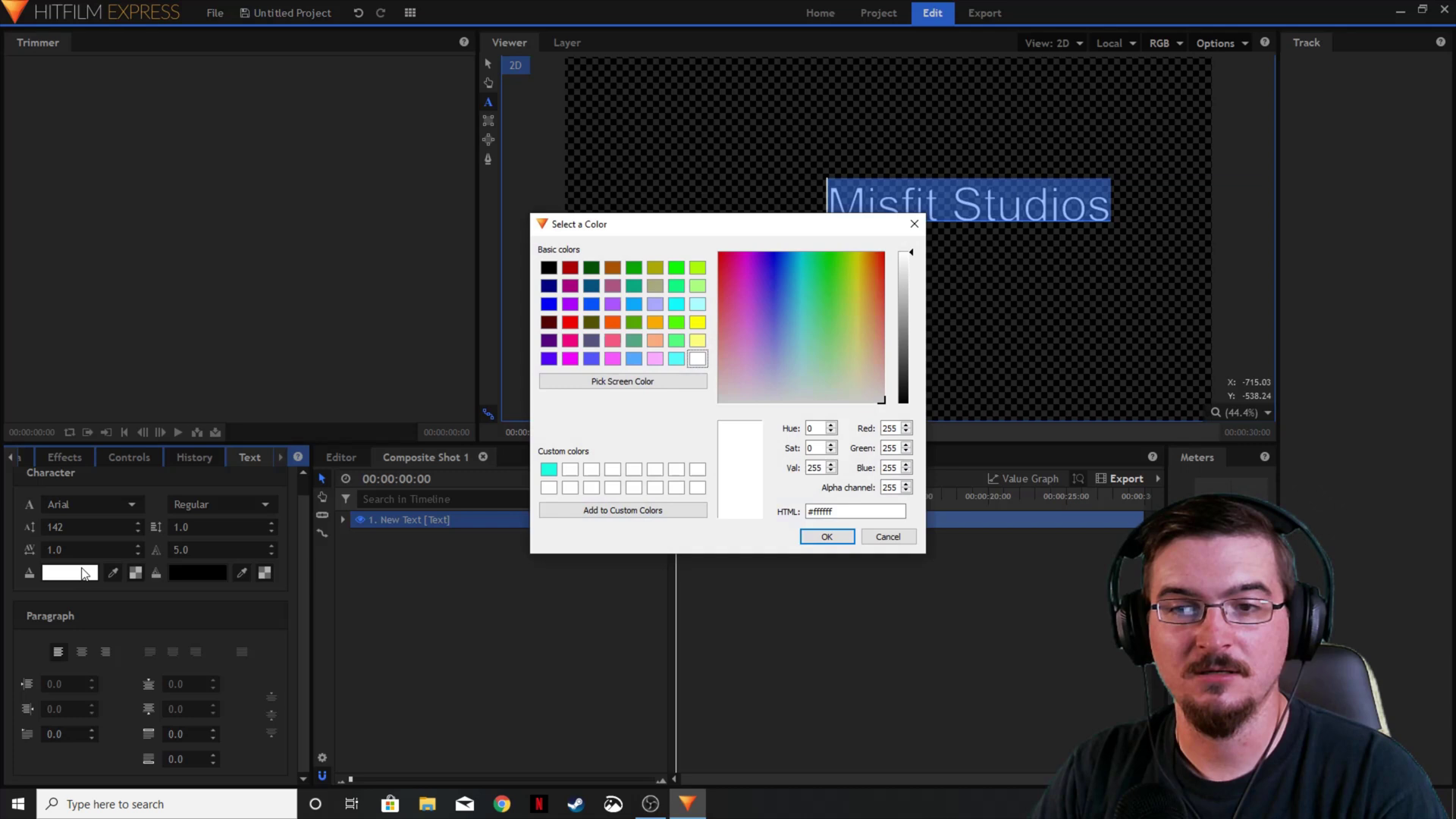
{"action": "left_click", "coordinate": [858, 261]}
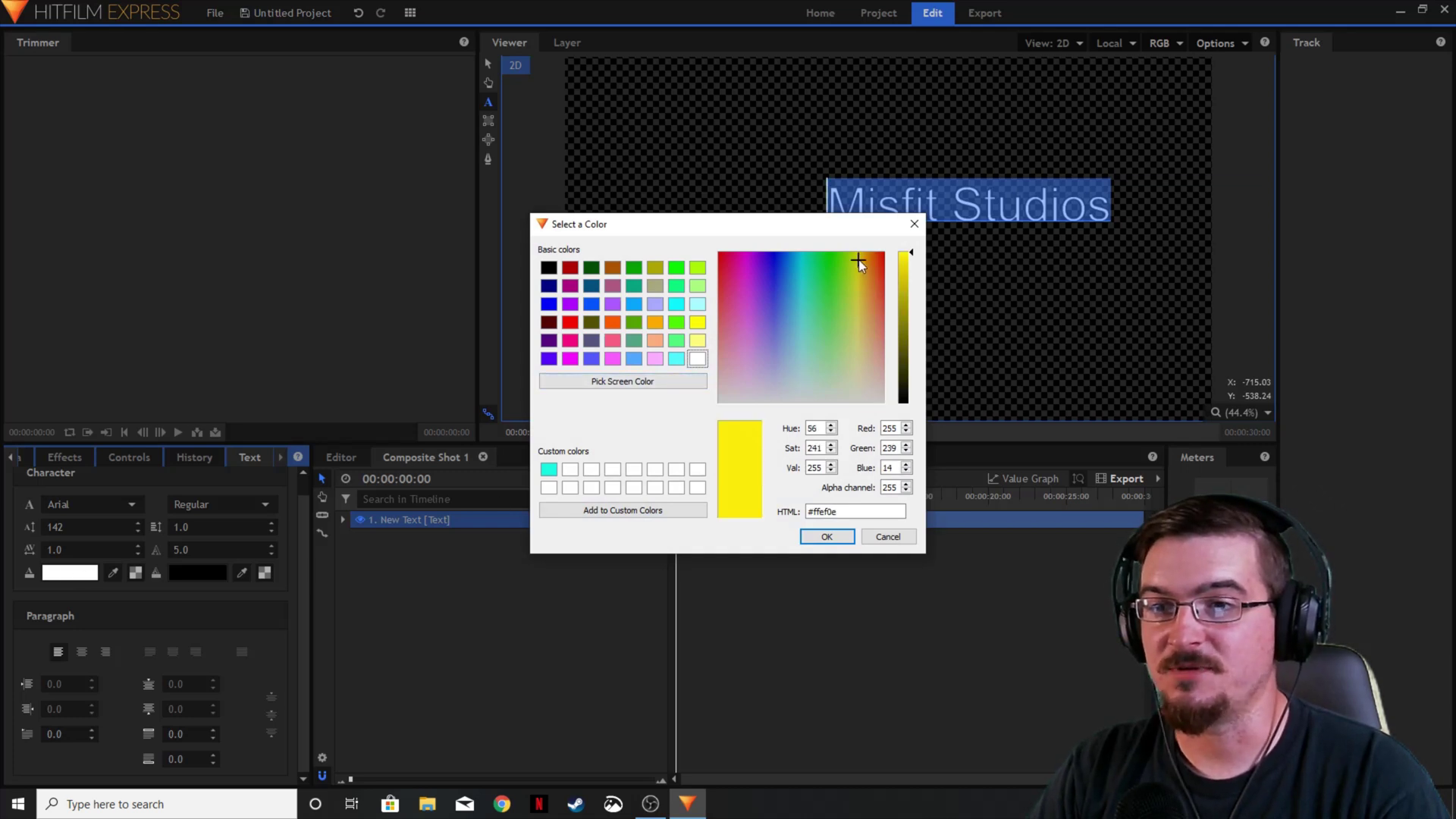
{"action": "left_click", "coordinate": [827, 536]}
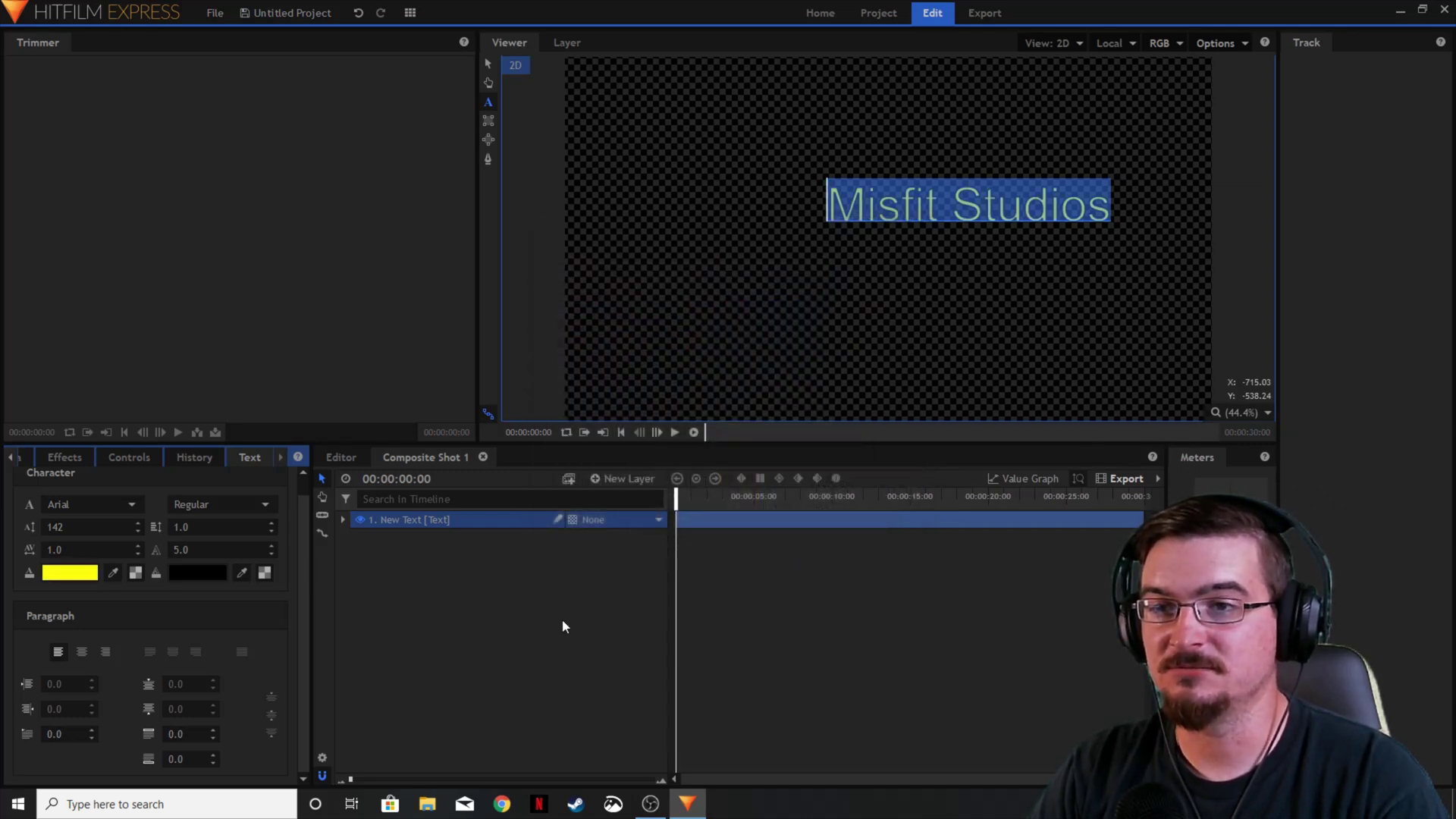
Step: Drag the Misfit Studios layer to the centre of the canvas
{"action": "left_click", "coordinate": [530, 114]}
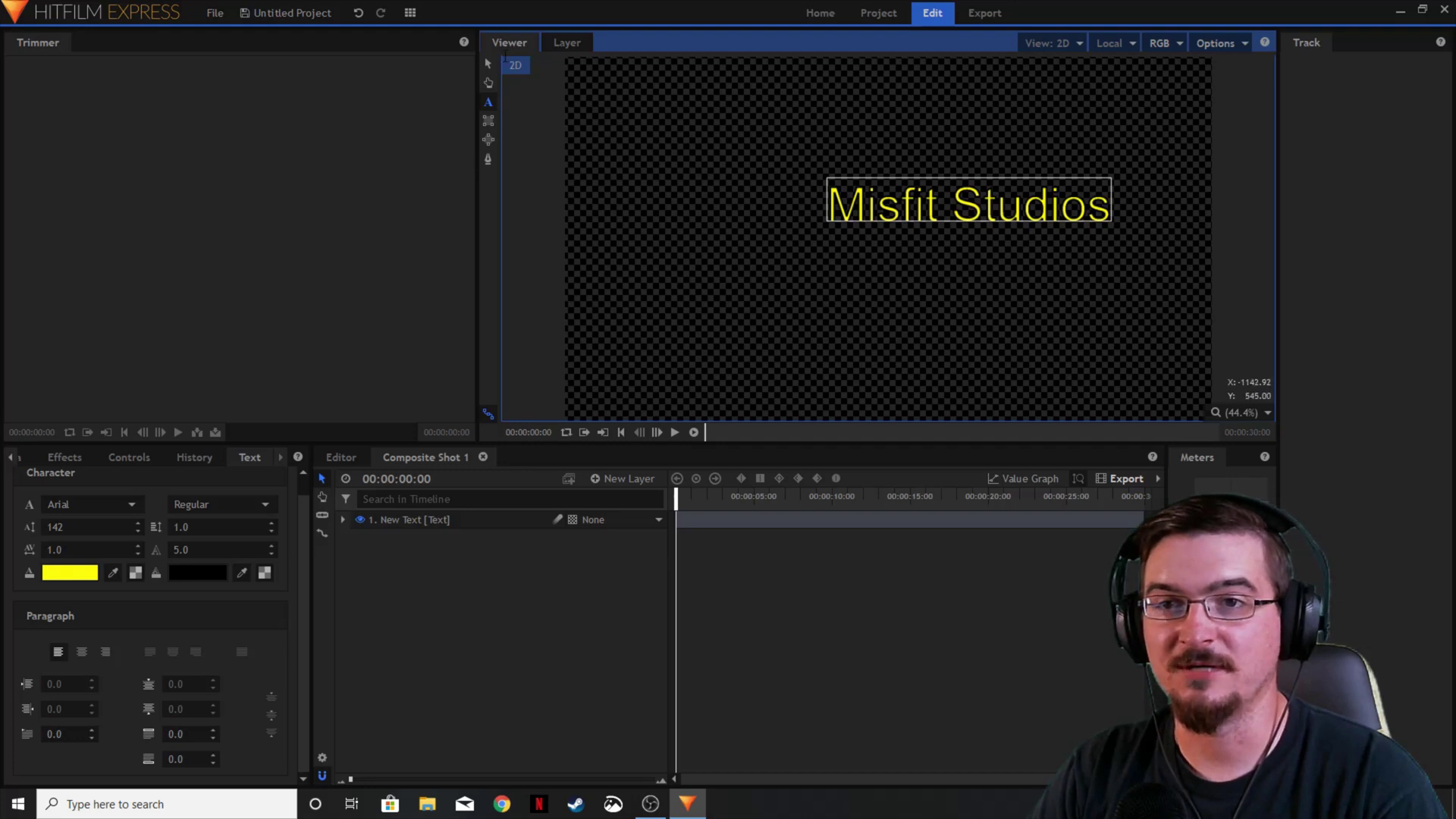
{"action": "key", "text": "v"}
{"action": "left_click", "coordinate": [895, 209]}
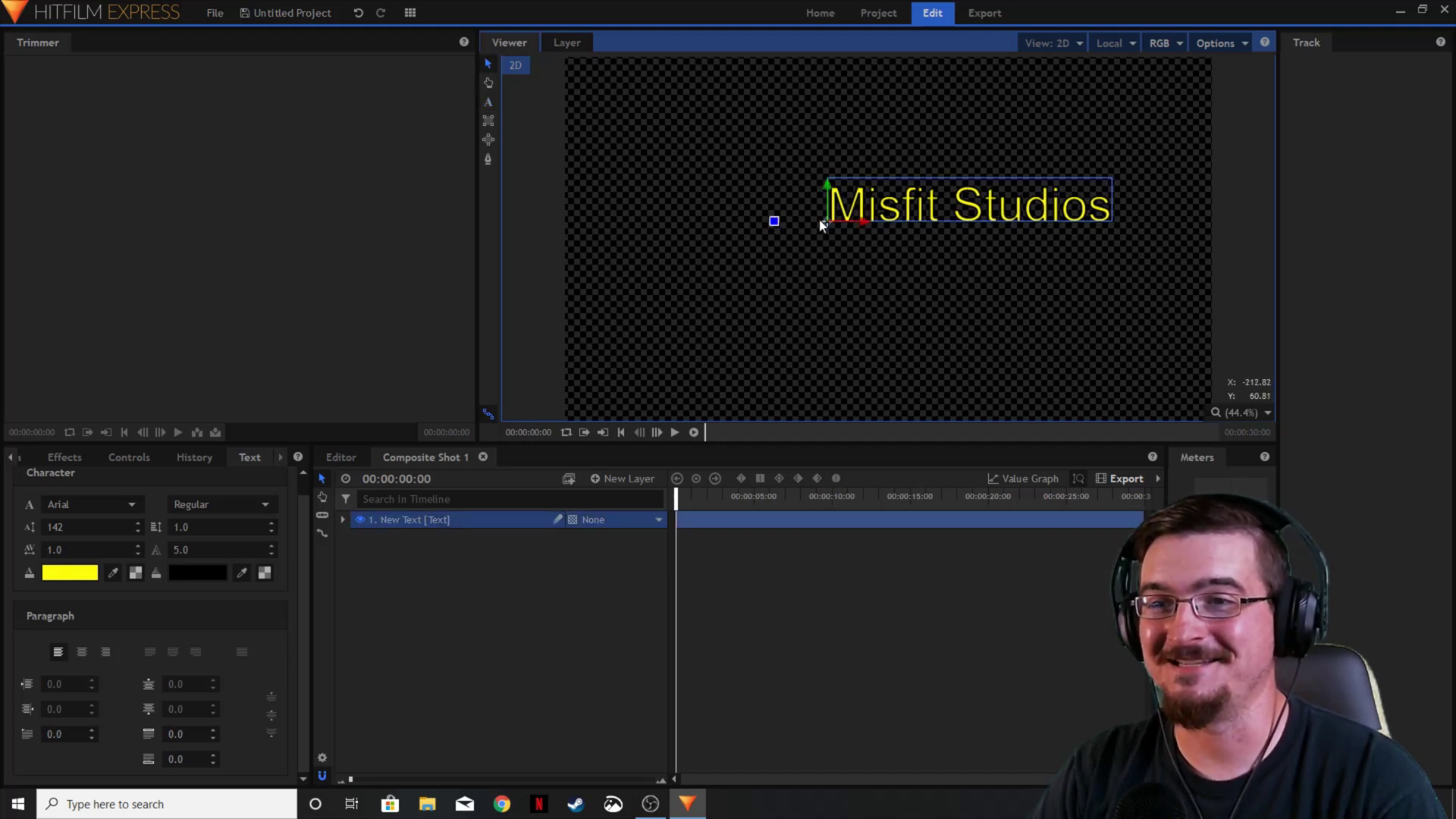
{"action": "left_click_drag", "start_coordinate": [821, 224], "coordinate": [751, 253]}
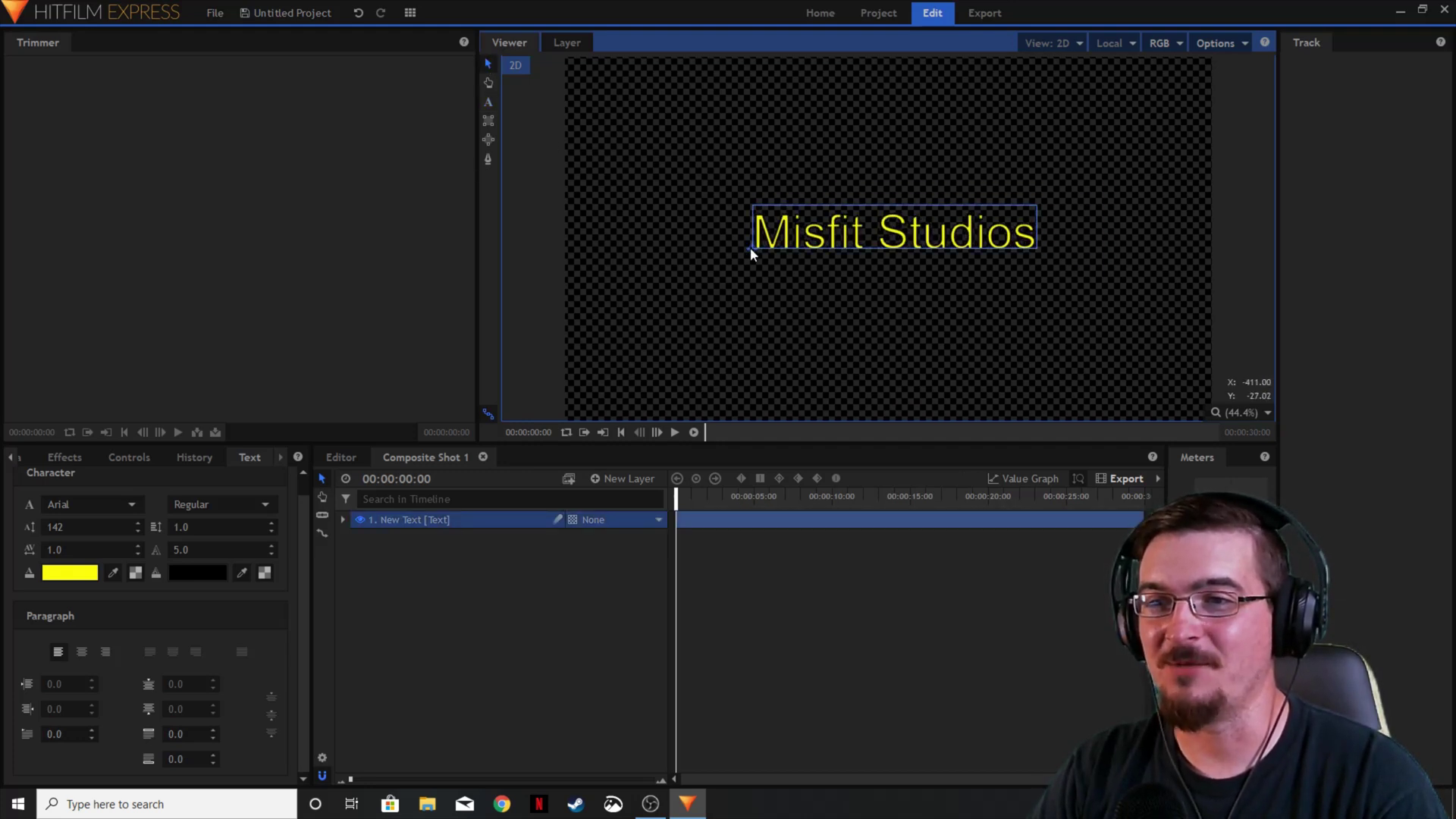
{"action": "left_click", "coordinate": [526, 616]}
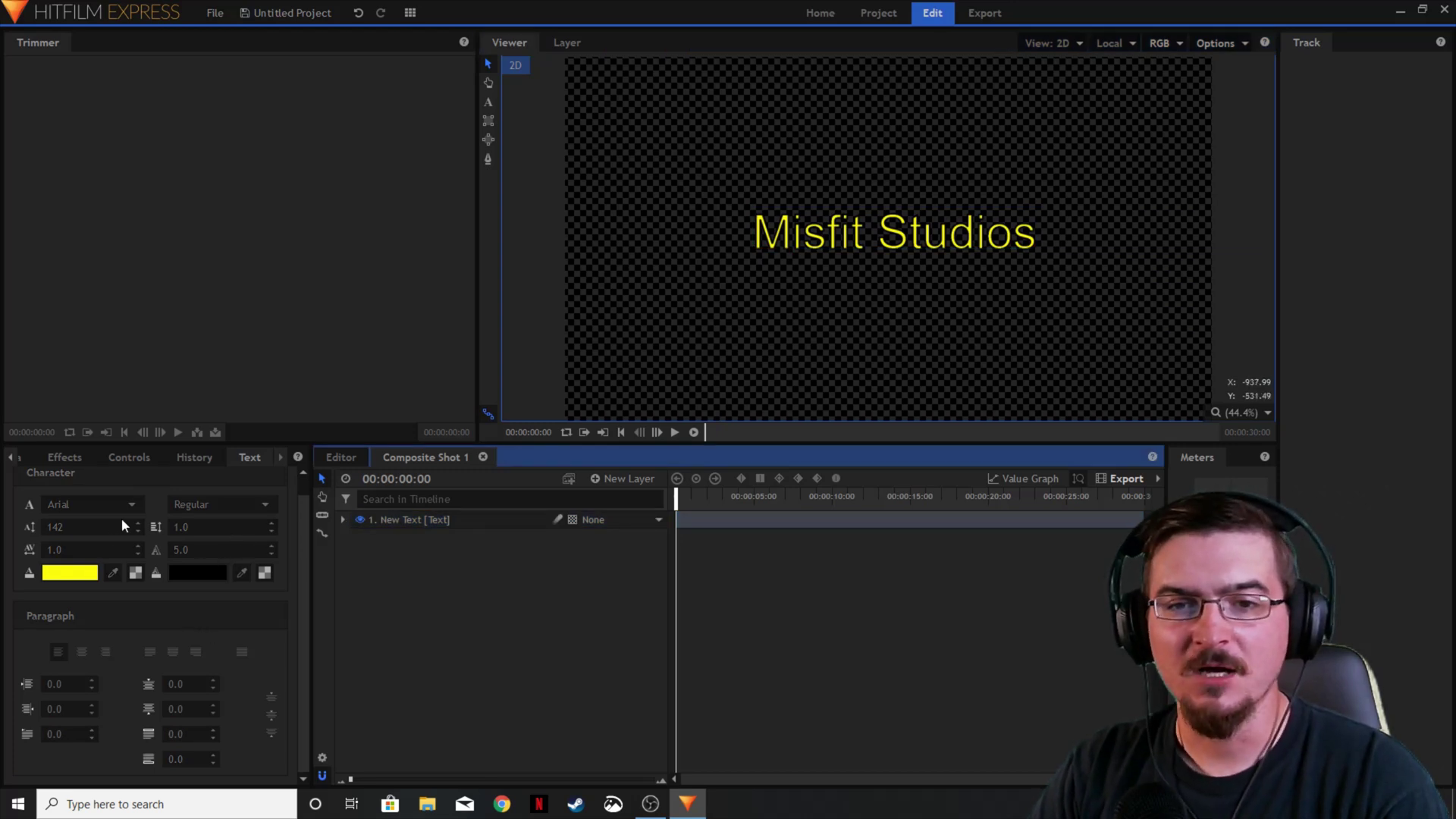
{"action": "left_click", "coordinate": [244, 508]}
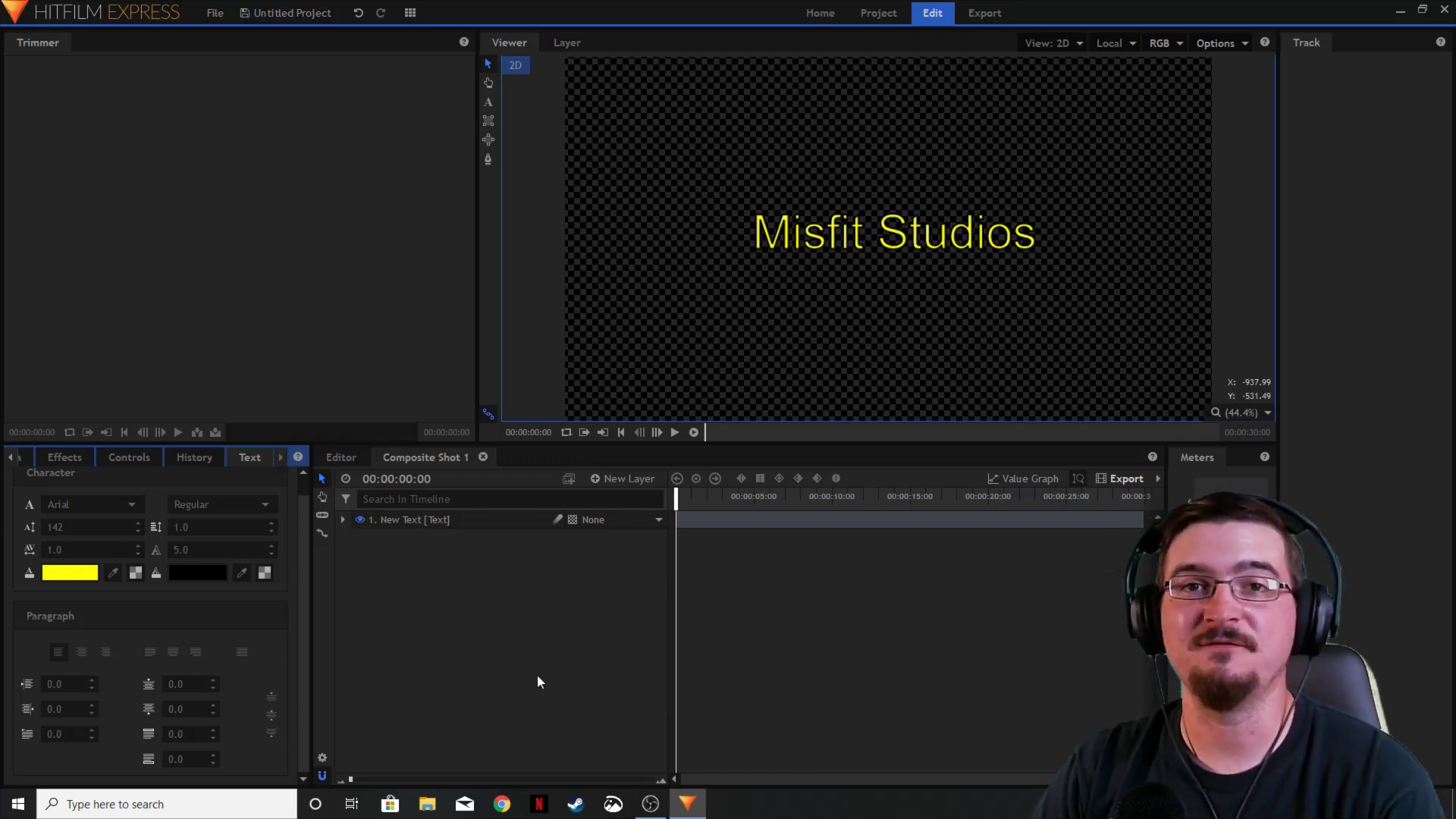
{"action": "left_click", "coordinate": [896, 250]}
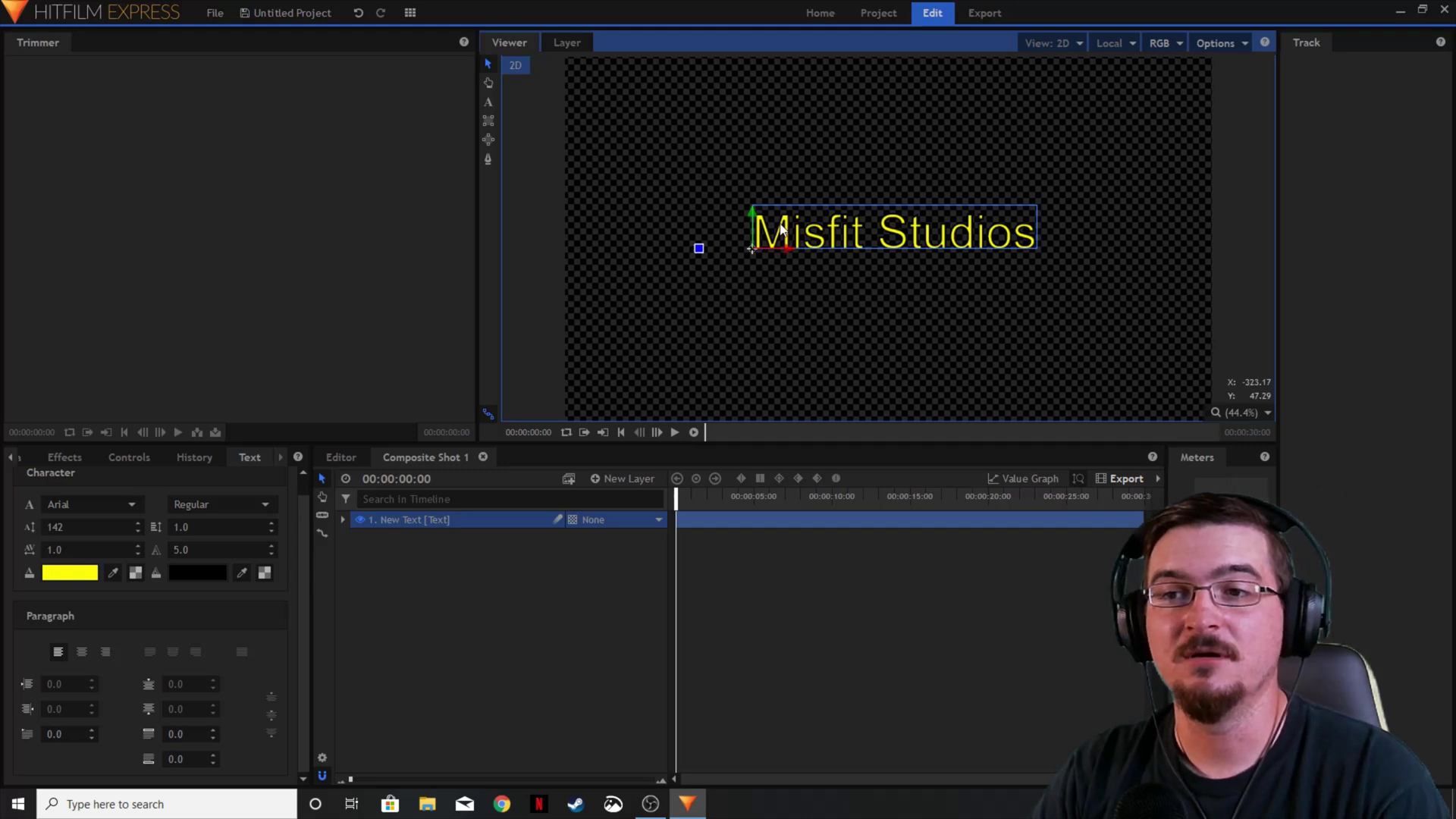
{"action": "double_click", "coordinate": [933, 245]}
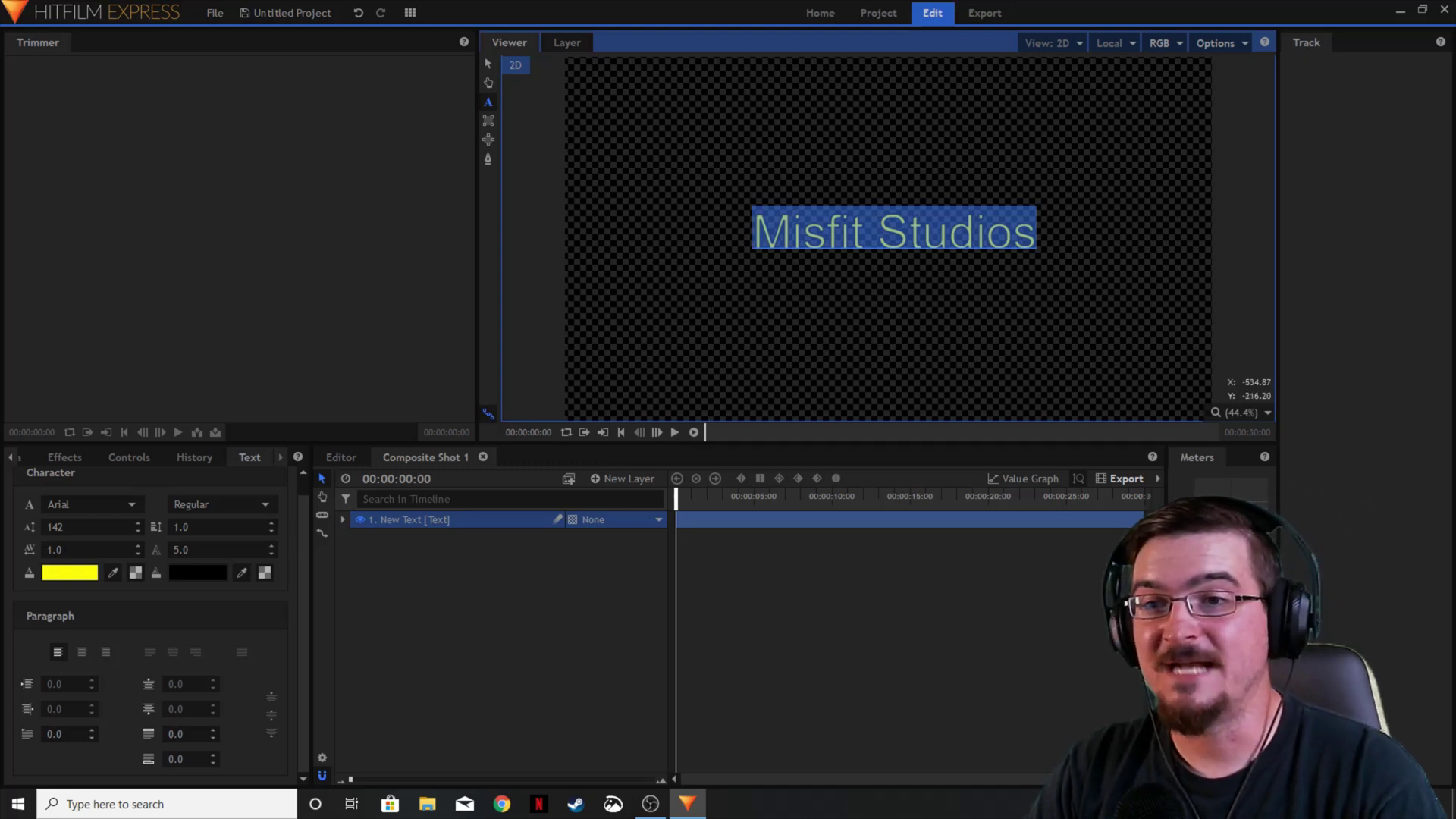
Step: Lower Misfit Studios toward the canvas bottom and draw a new text box in the upper left
{"action": "left_click", "coordinate": [488, 64]}
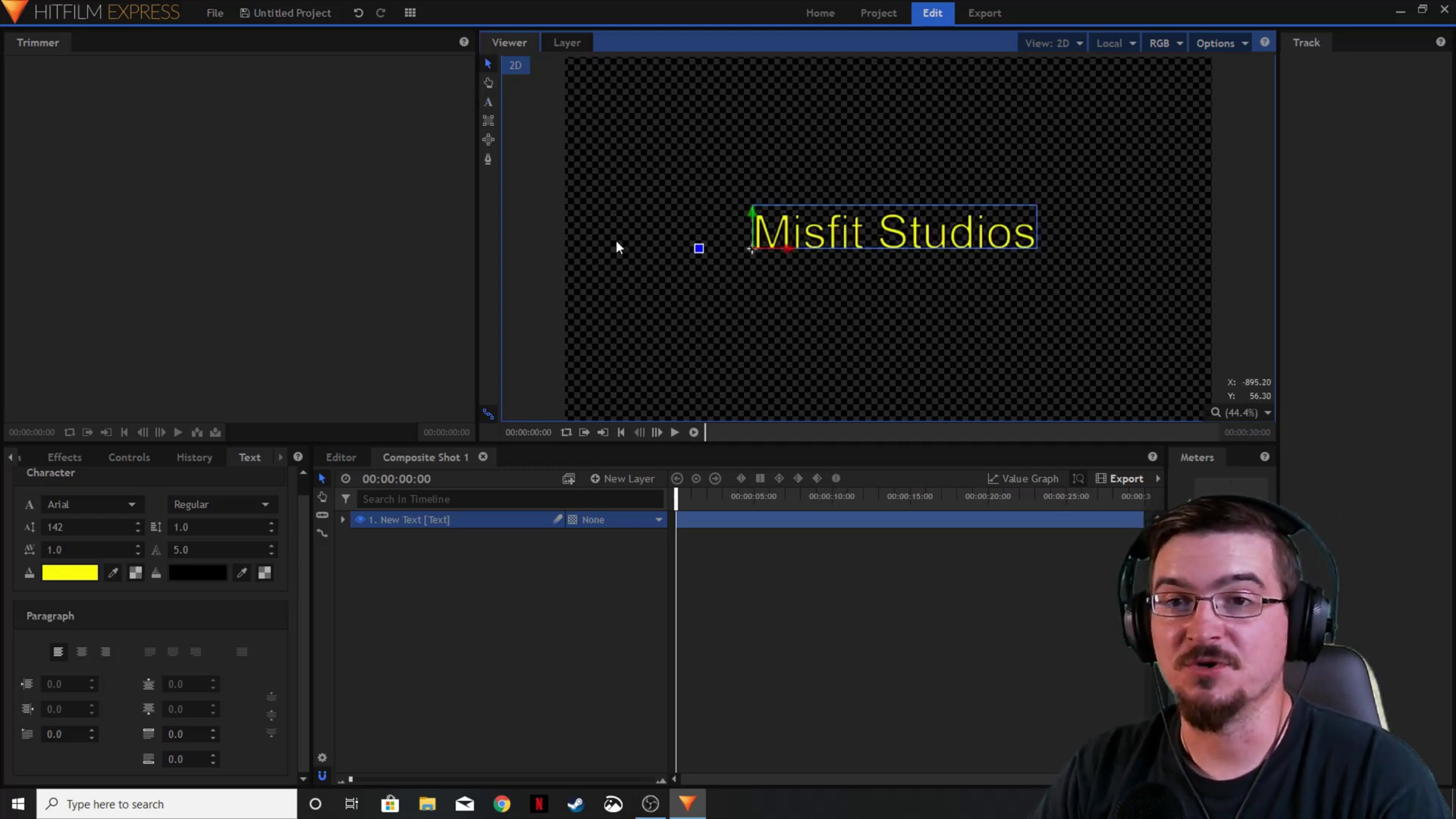
{"action": "left_click_drag", "start_coordinate": [752, 247], "coordinate": [752, 388]}
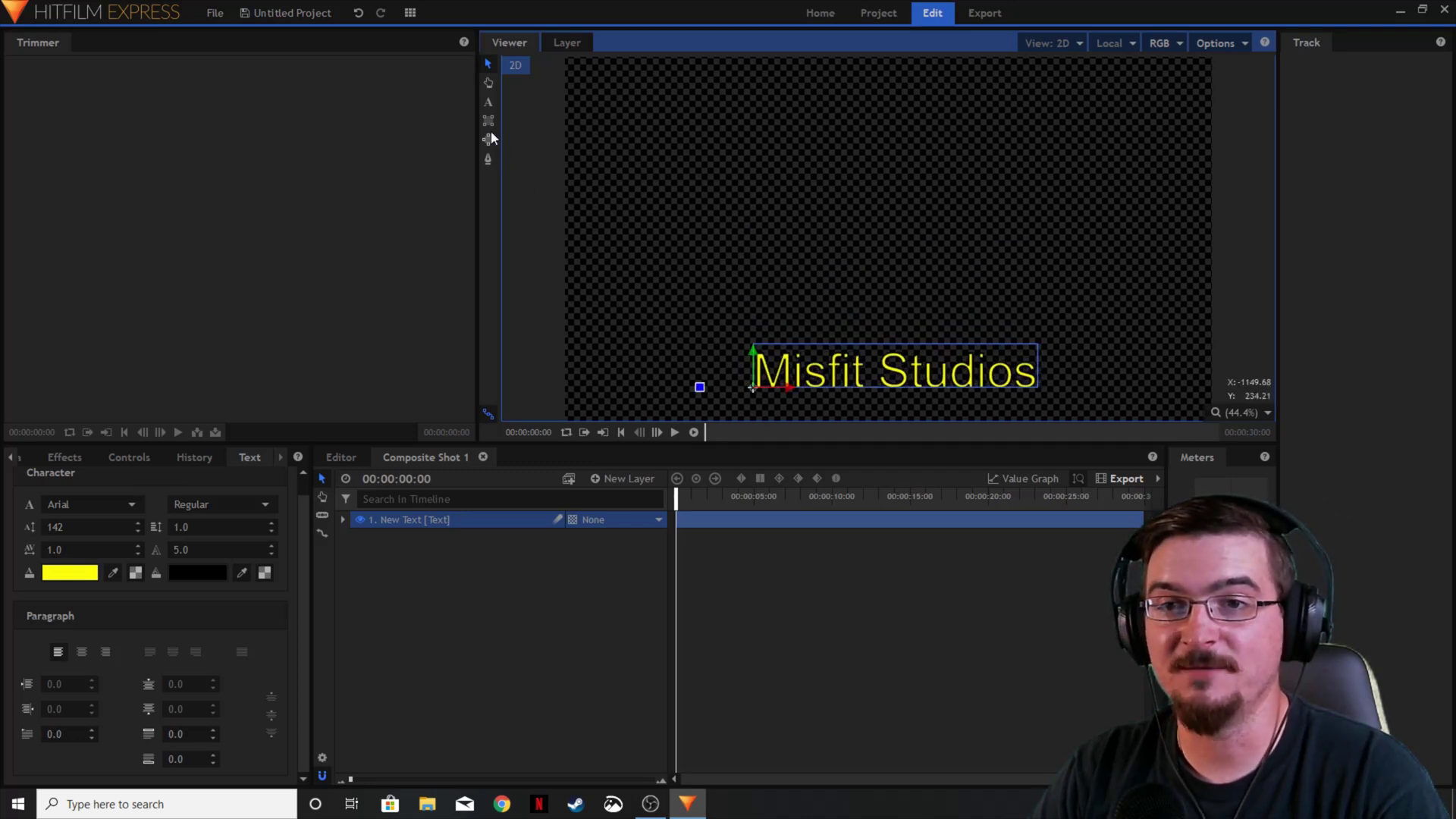
{"action": "left_click", "coordinate": [489, 103]}
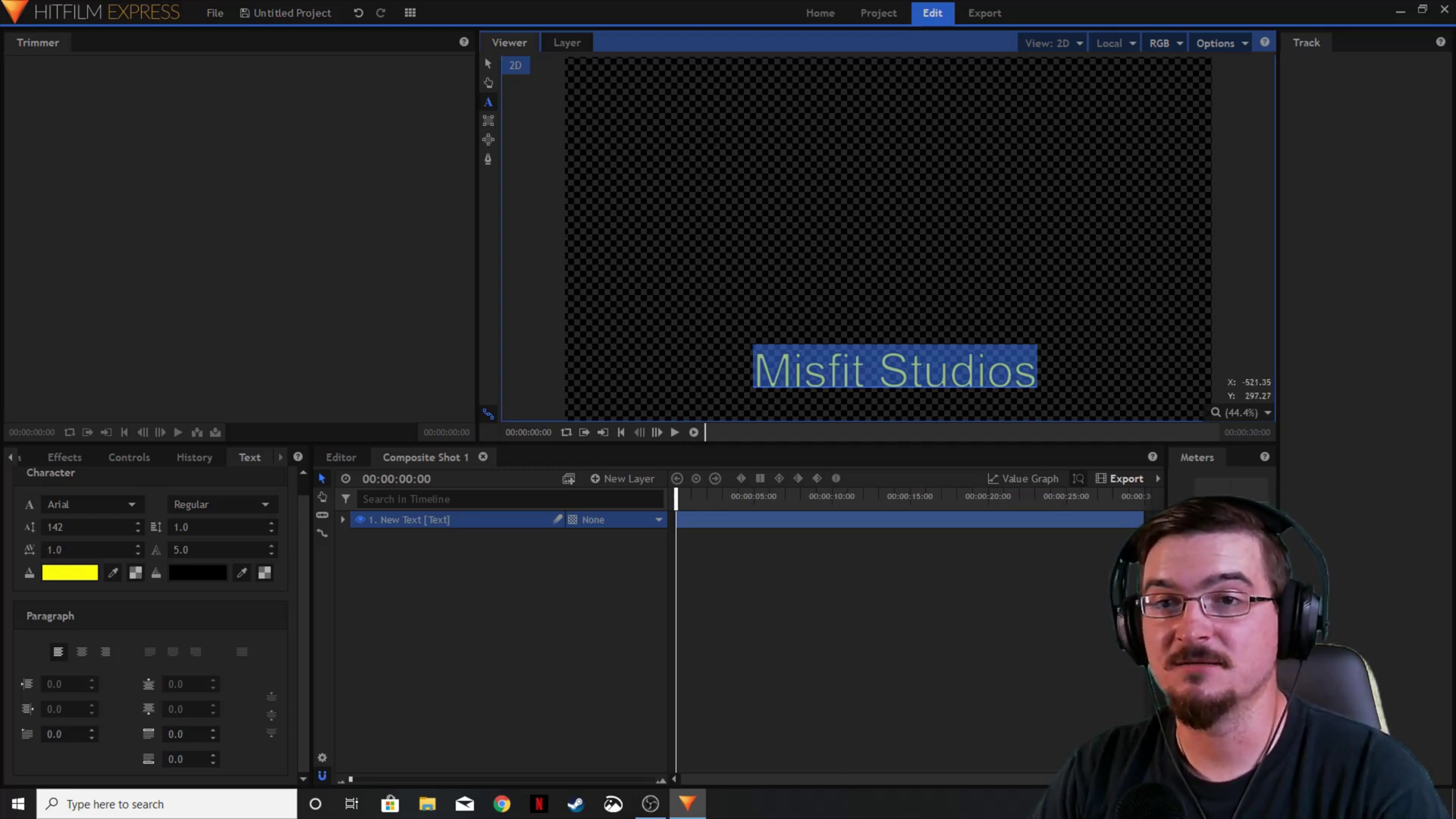
{"action": "left_click", "coordinate": [487, 65]}
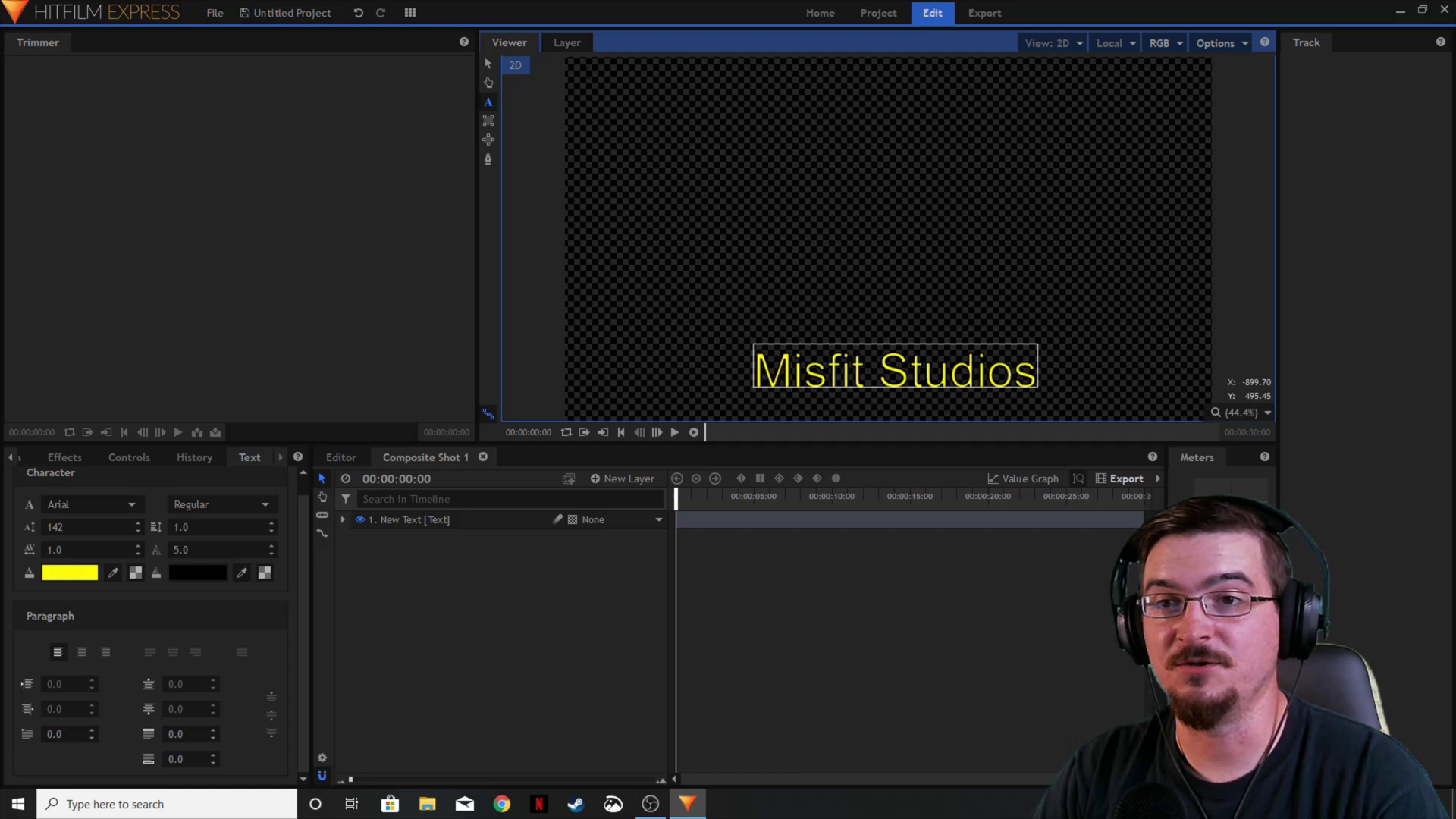
{"action": "left_click_drag", "start_coordinate": [582, 71], "coordinate": [996, 274]}
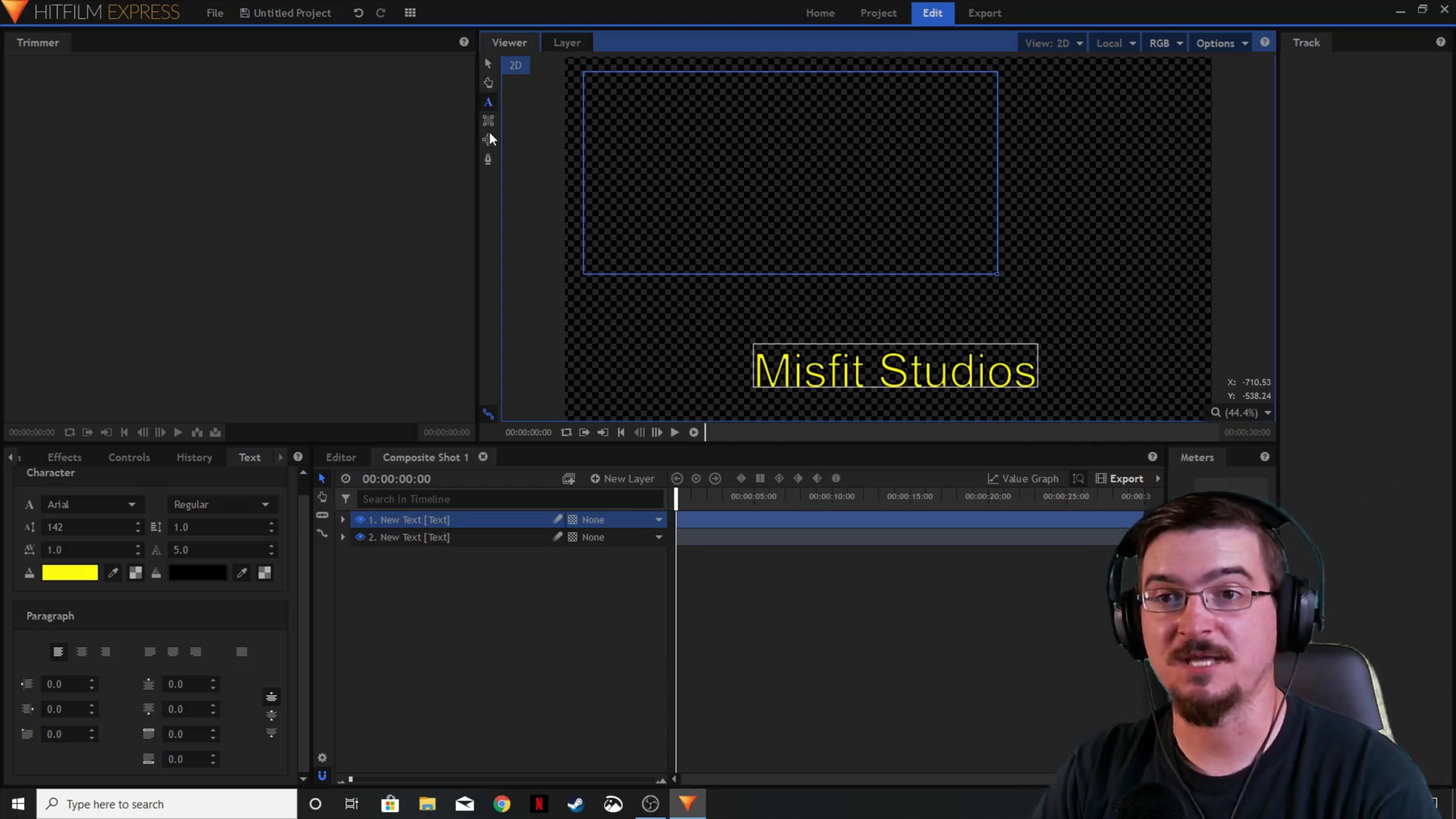
Step: Delete the empty text layer from the timeline
{"action": "key", "text": "v"}
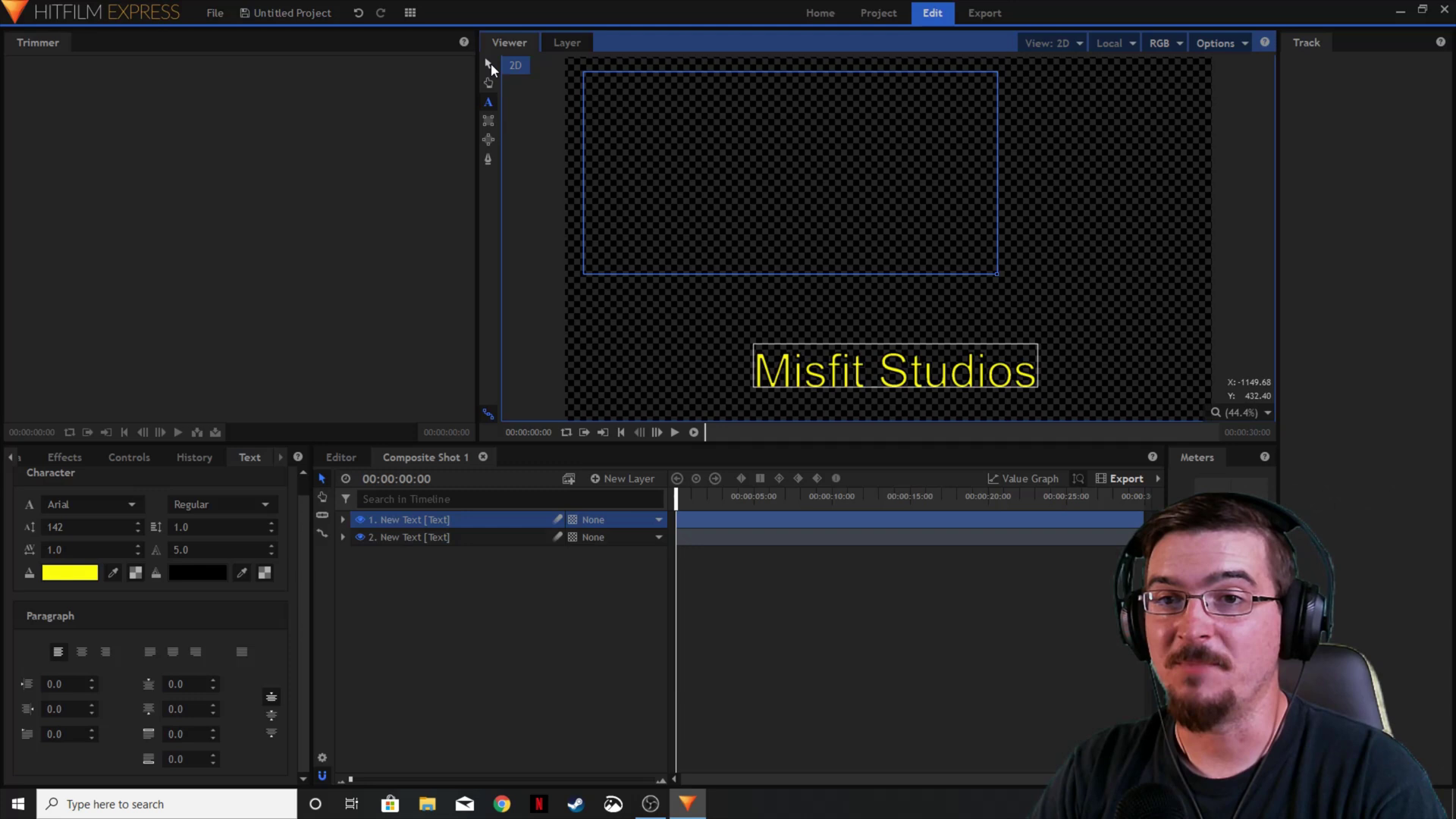
{"action": "left_click", "coordinate": [441, 523]}
{"action": "key", "text": "Delete"}
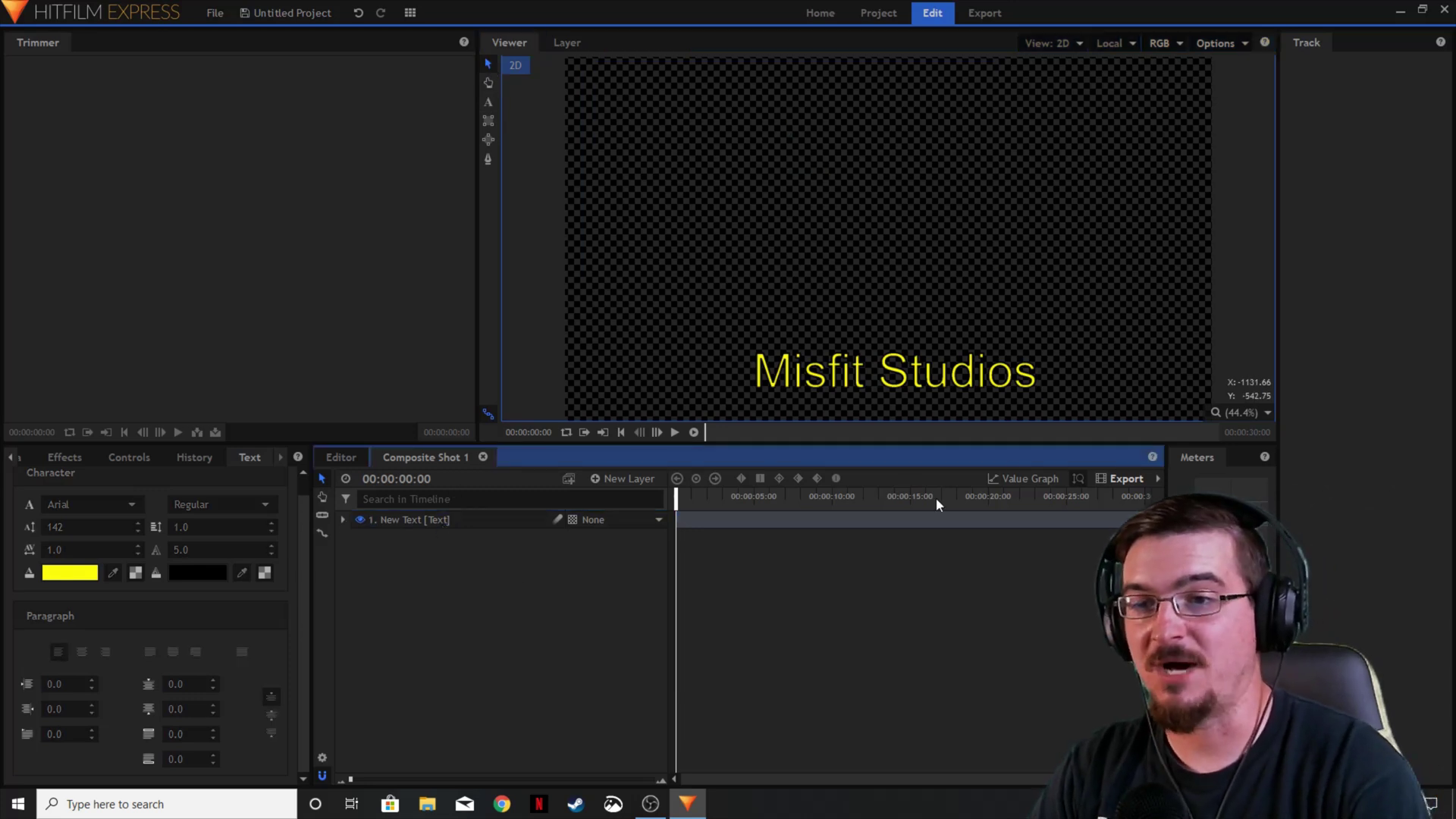
Step: Drag Misfit Studios back up near the middle of the canvas
{"action": "left_click", "coordinate": [767, 381]}
{"action": "left_click_drag", "start_coordinate": [753, 388], "coordinate": [734, 276]}
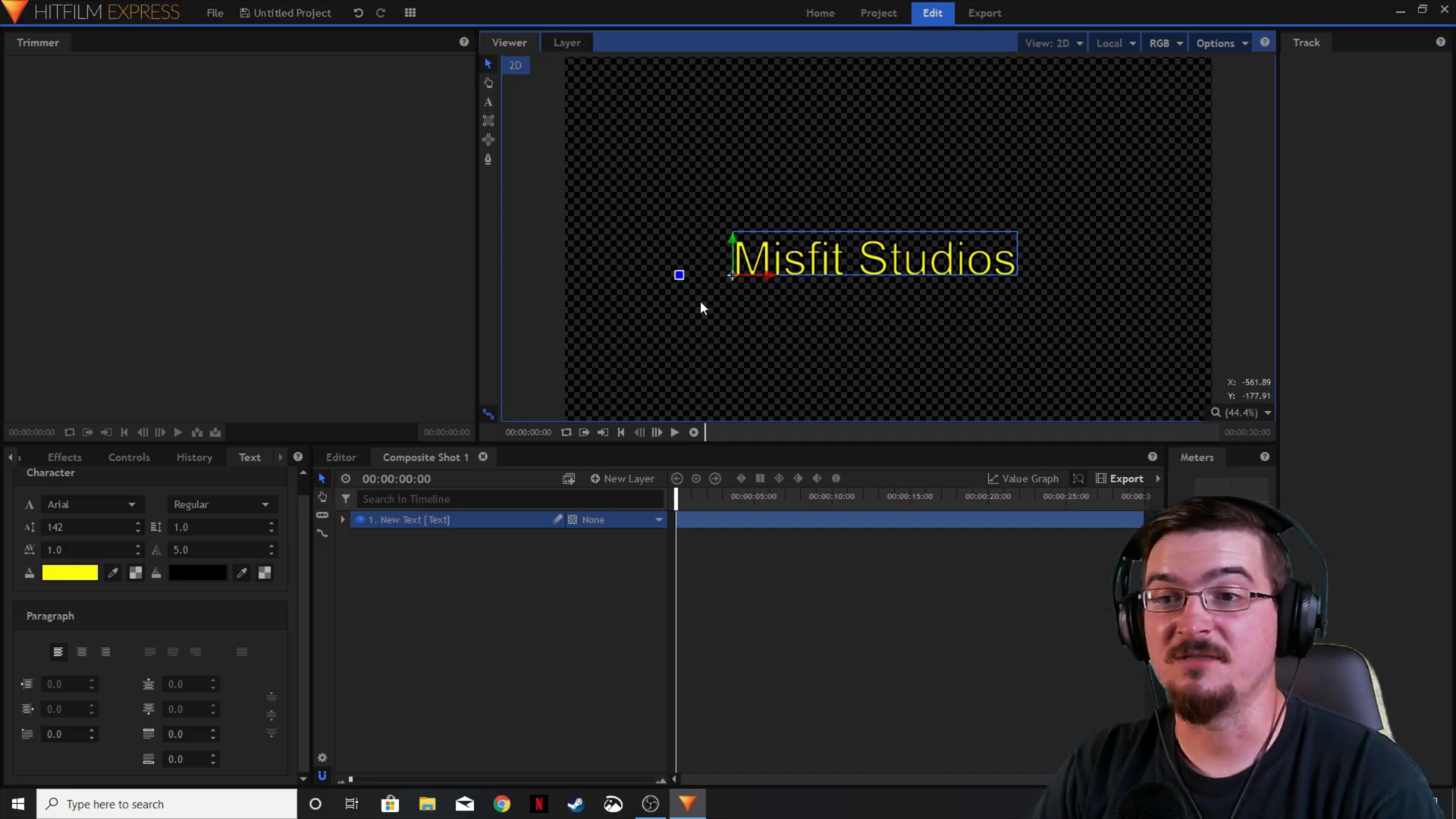
{"action": "left_click", "coordinate": [488, 102]}
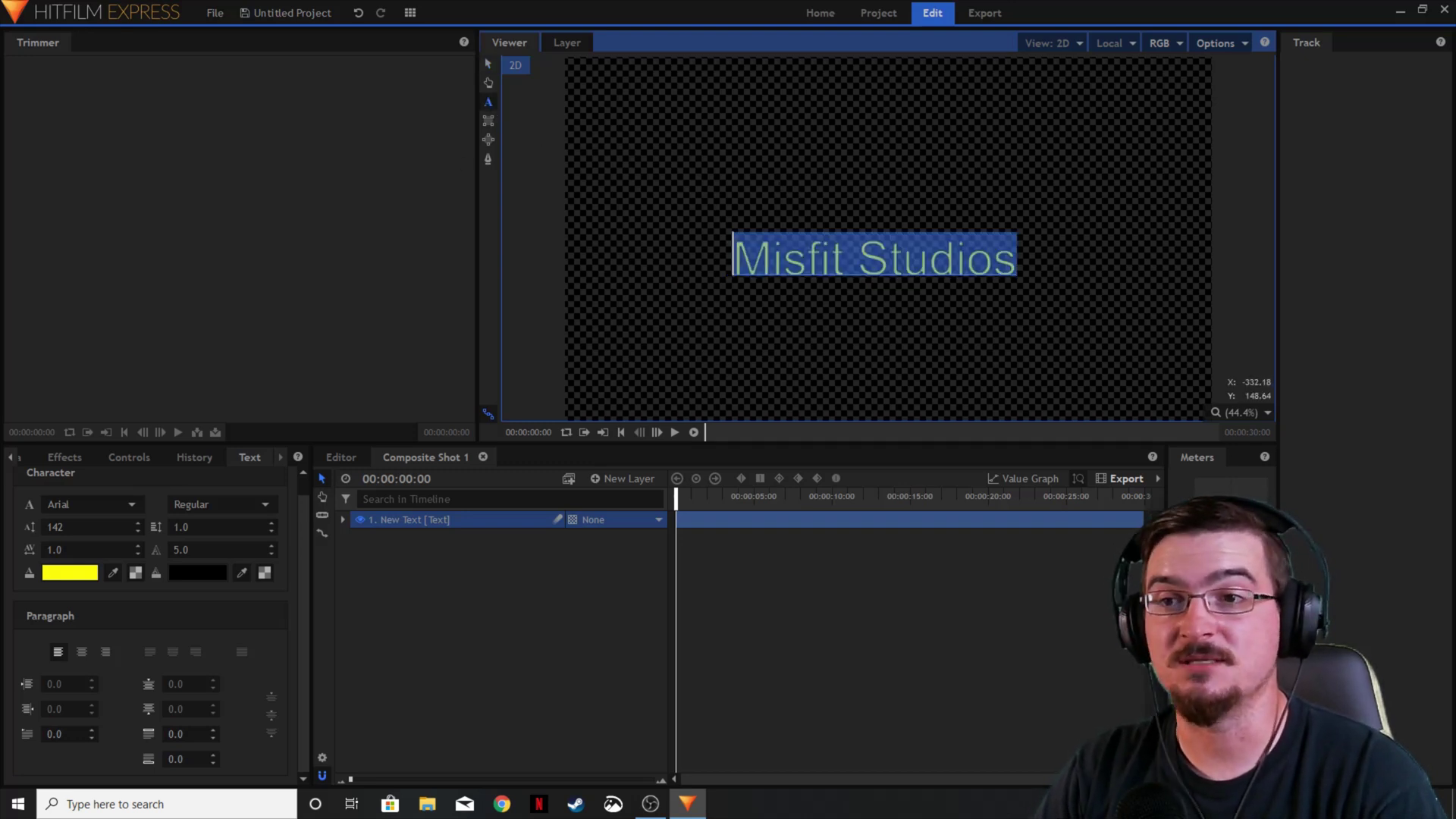
{"action": "left_click", "coordinate": [486, 65]}
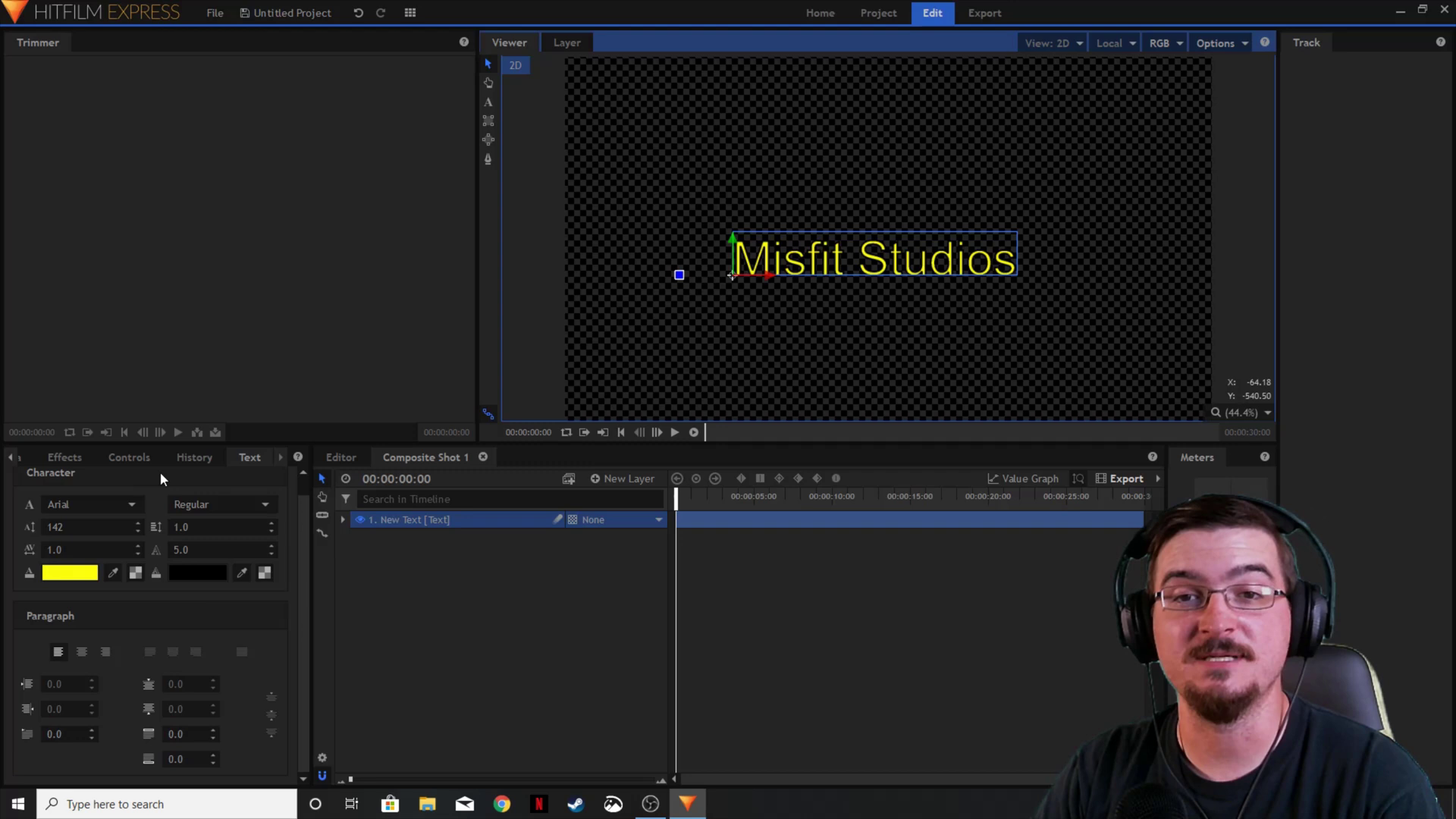
Step: Centre-align the Misfit Studios paragraph and drag it to the horizontal centre of the canvas
{"action": "left_click", "coordinate": [80, 653]}
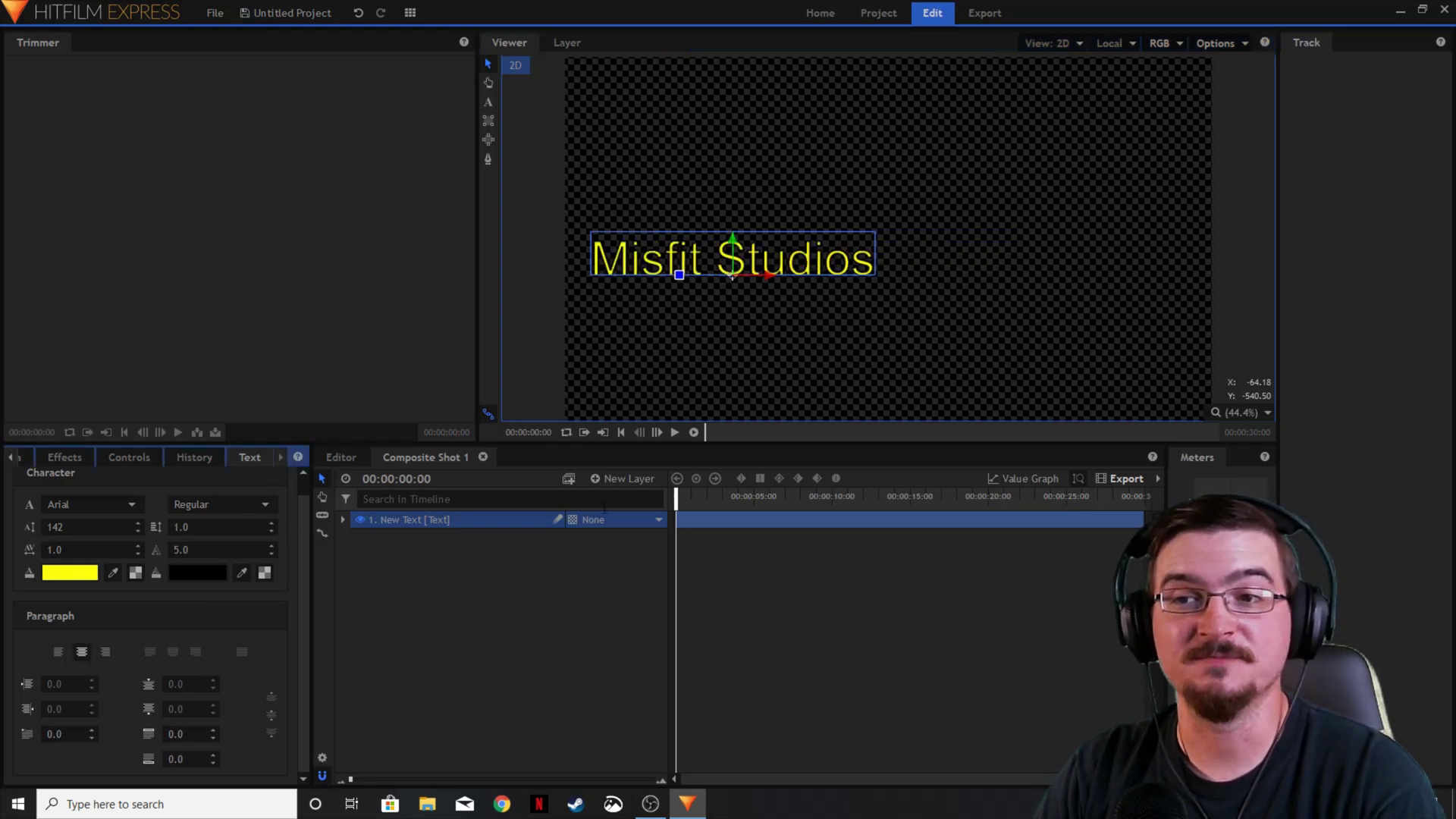
{"action": "left_click_drag", "start_coordinate": [732, 278], "coordinate": [930, 271]}
{"action": "left_click", "coordinate": [106, 652]}
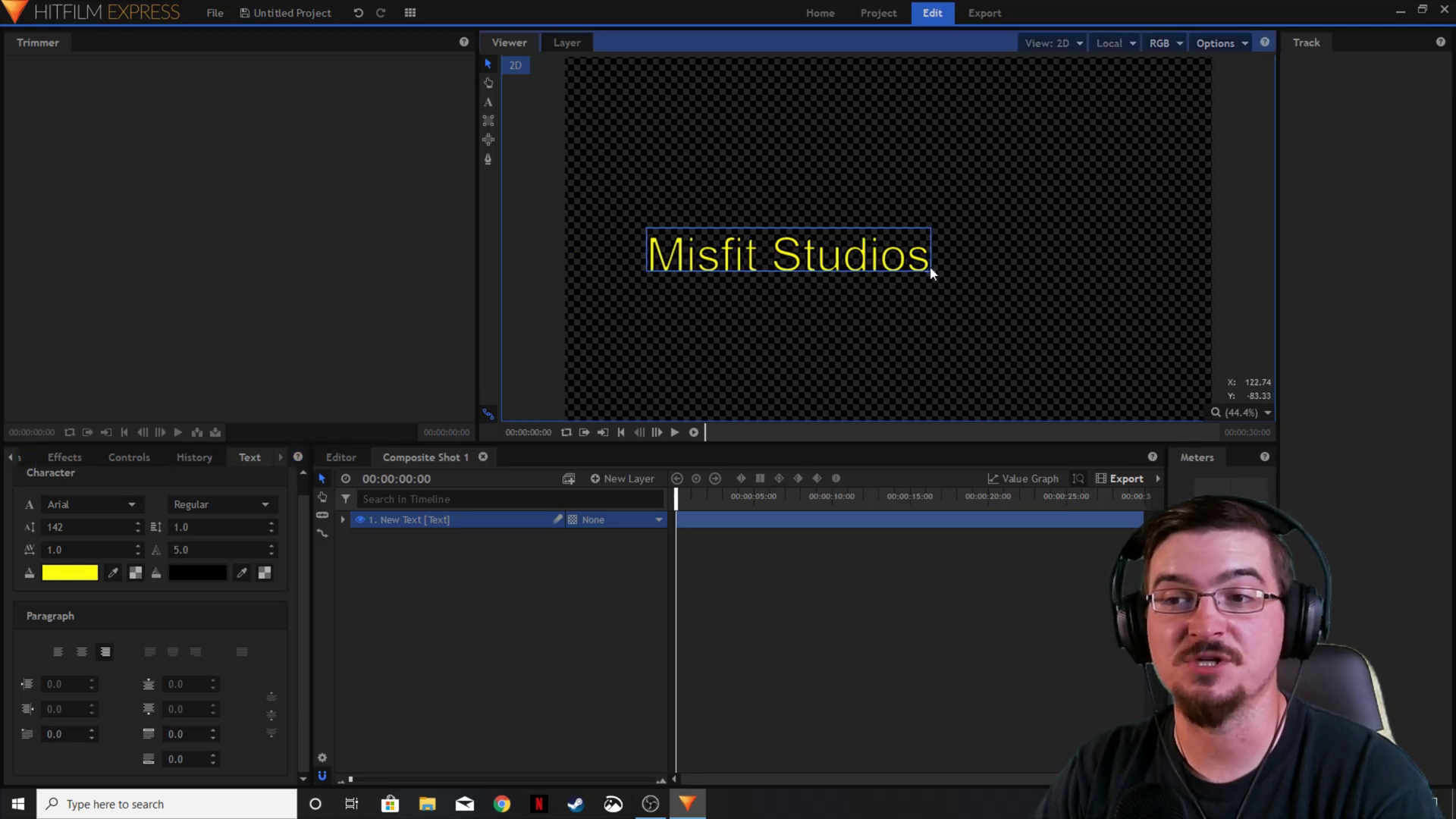
{"action": "left_click", "coordinate": [82, 652]}
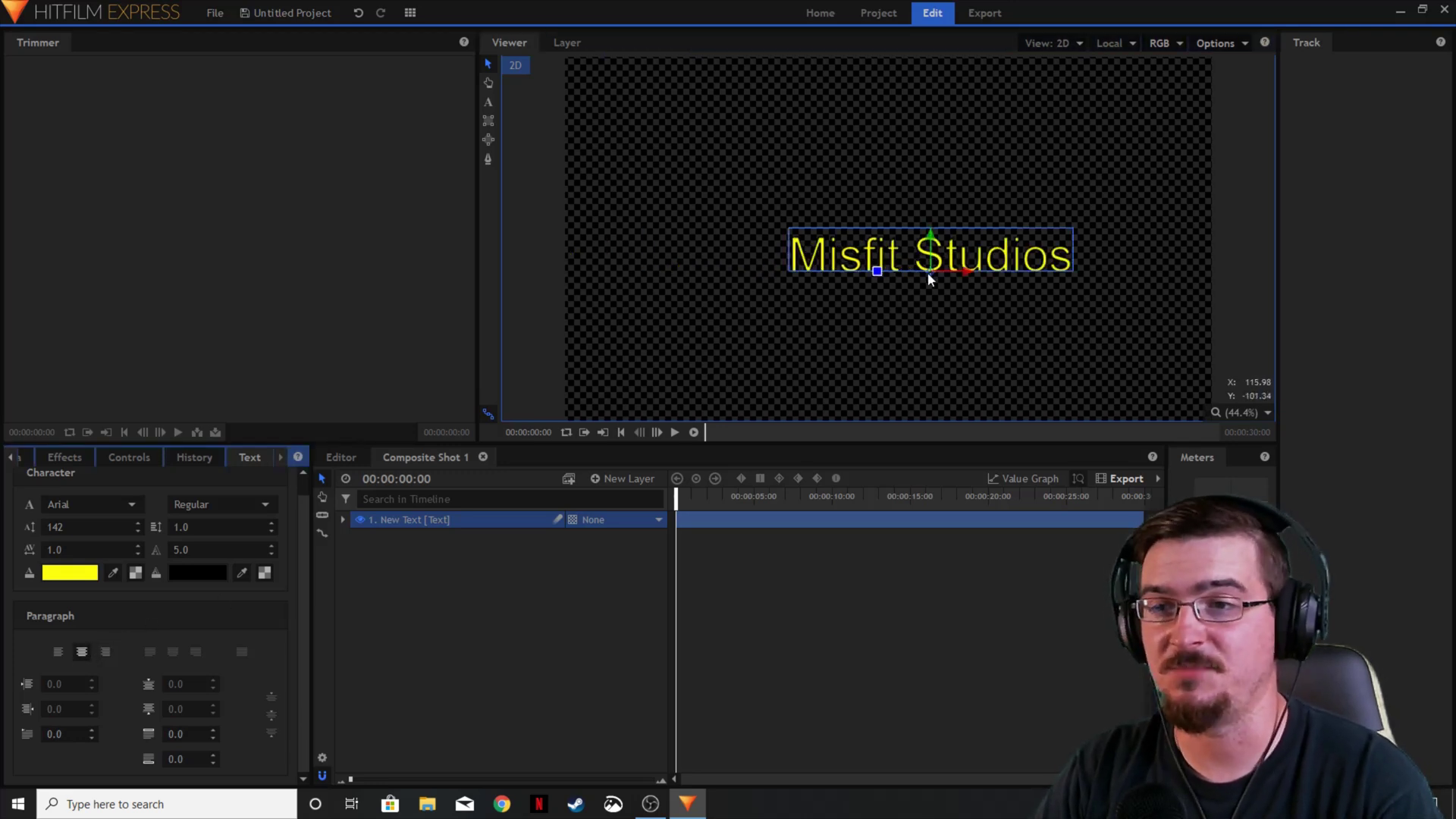
{"action": "left_click_drag", "start_coordinate": [928, 274], "coordinate": [870, 269]}
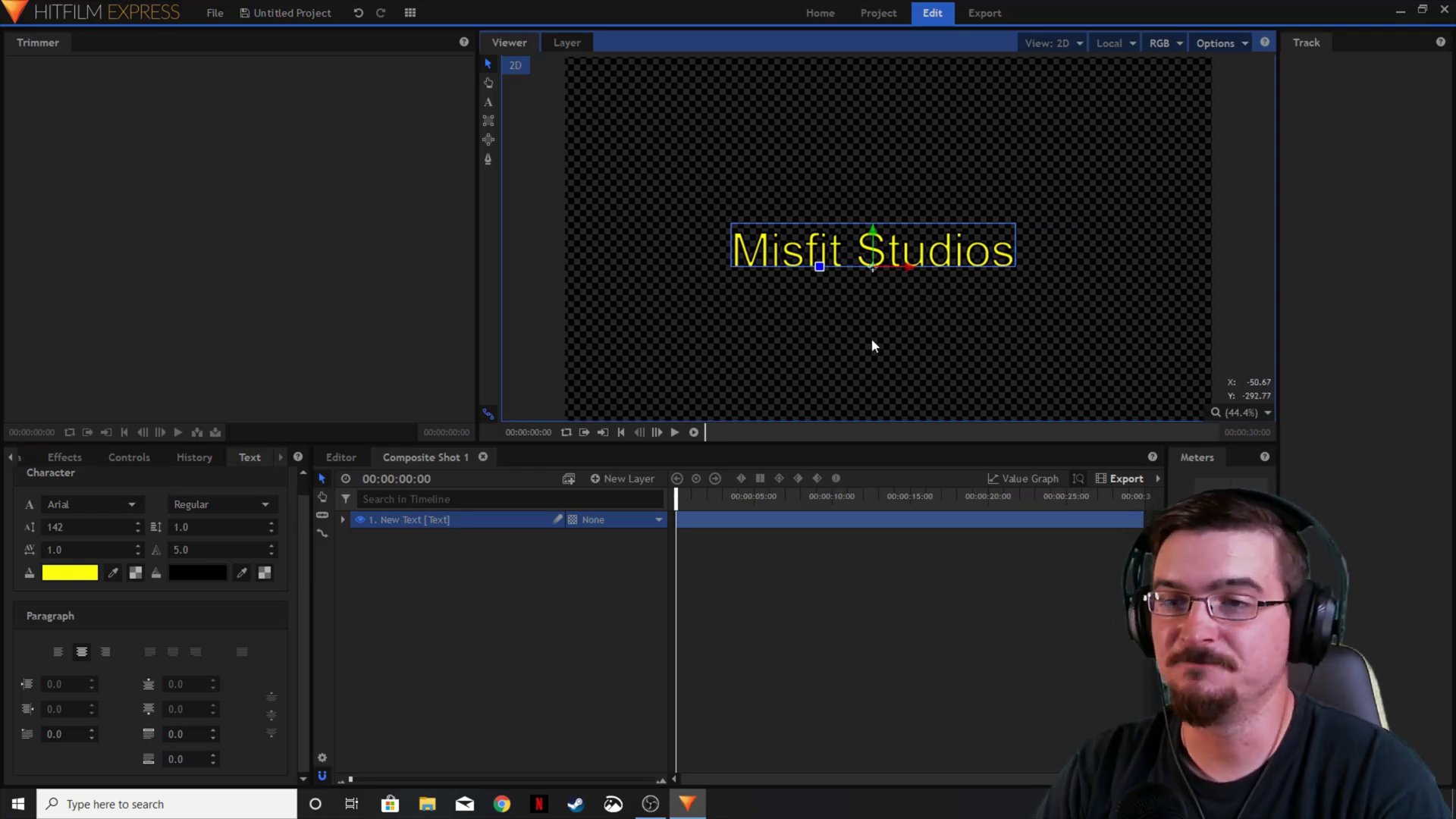
{"action": "left_click", "coordinate": [507, 621]}
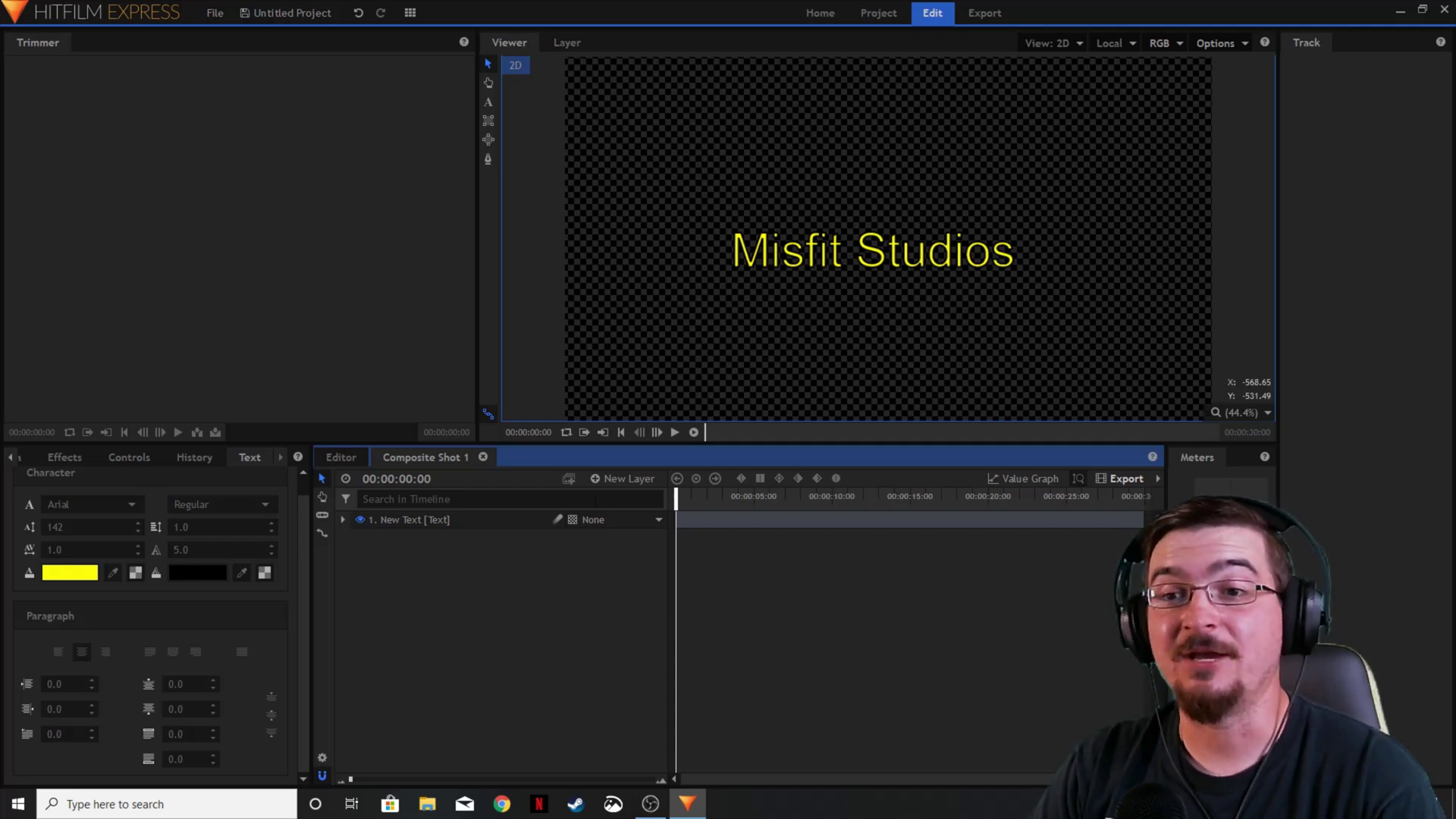
Step: Add a new text layer and type placeholder text 'sdfgsdf' above the title
{"action": "left_click", "coordinate": [615, 480]}
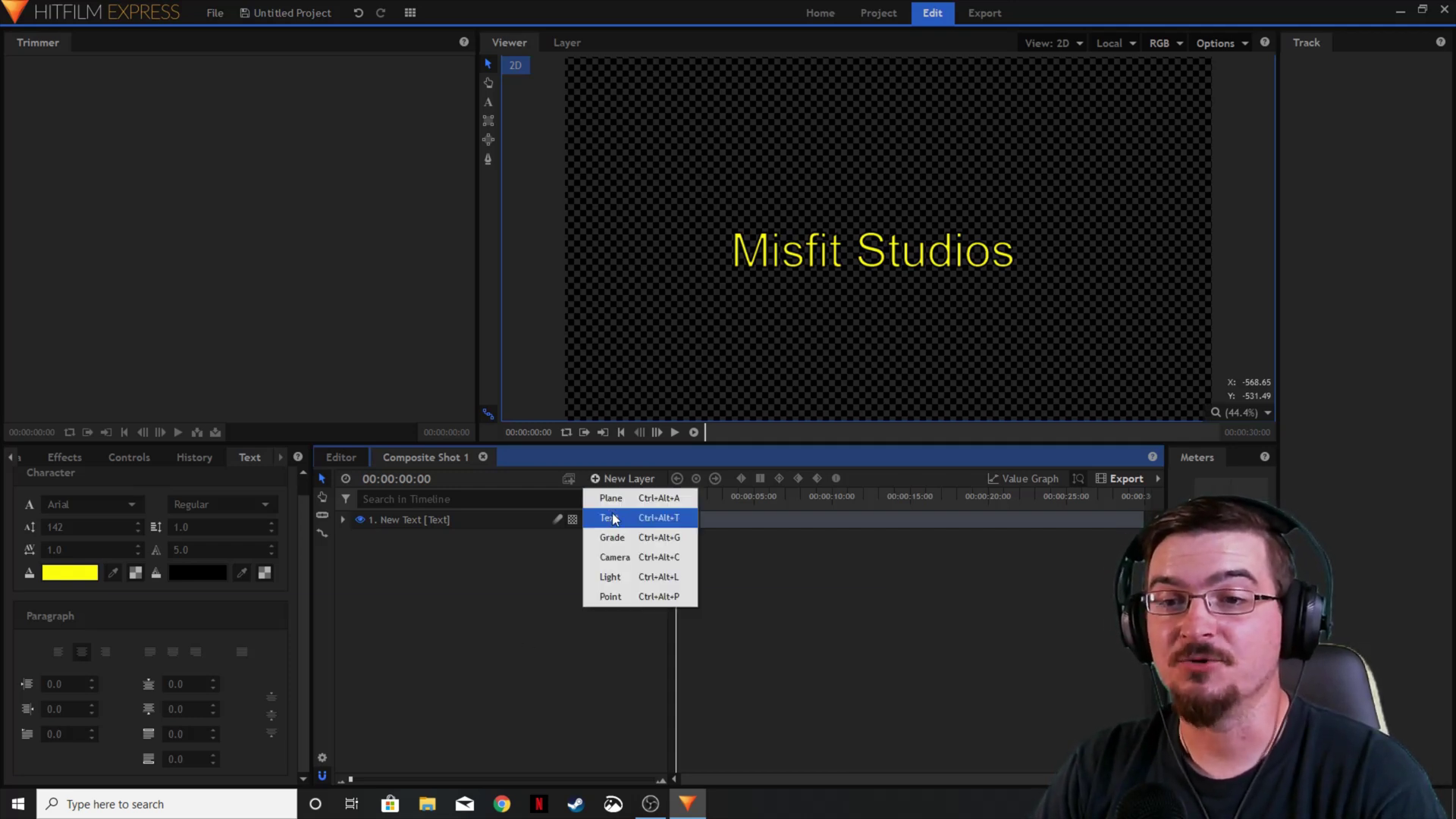
{"action": "left_click", "coordinate": [612, 518]}
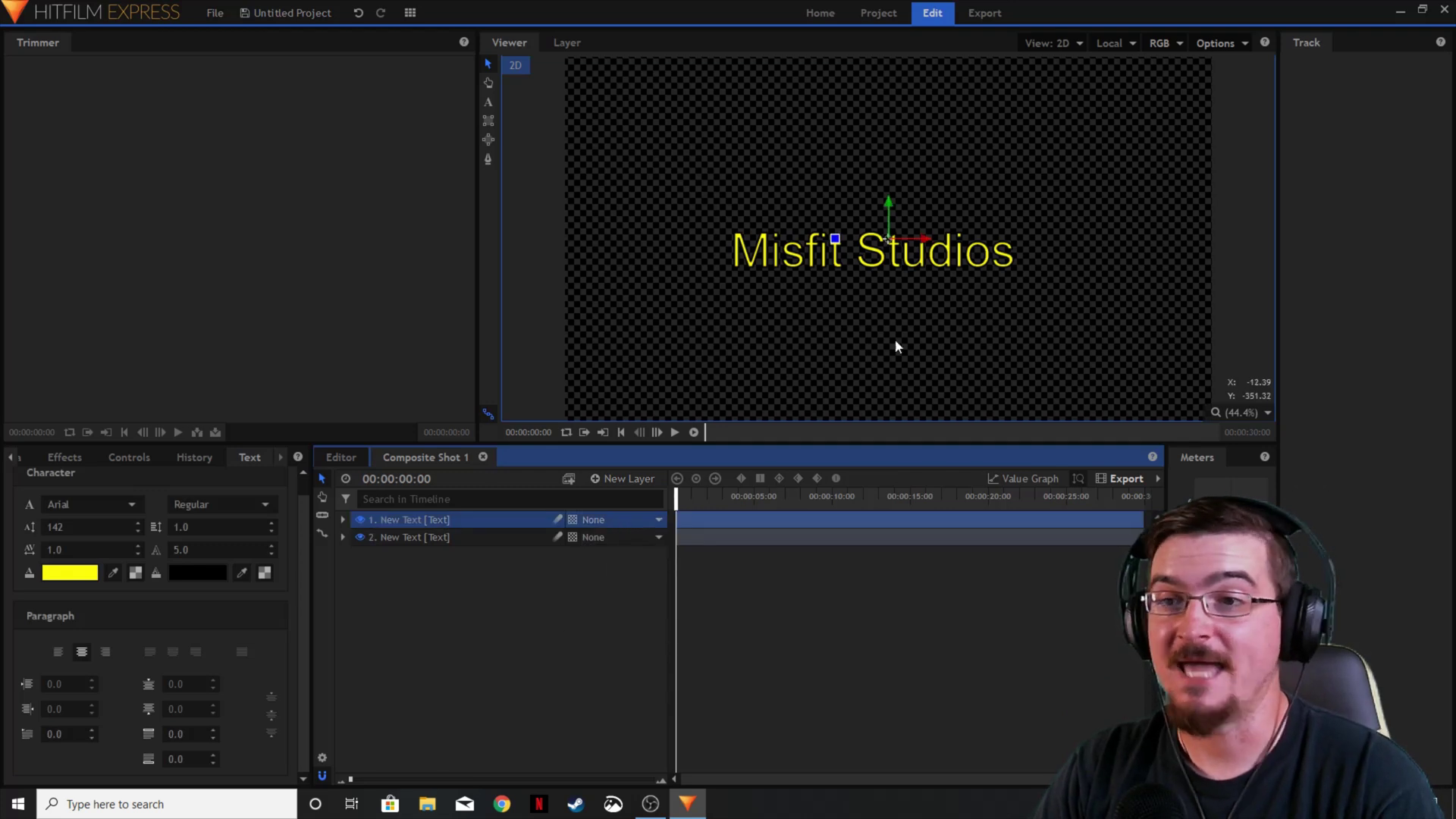
{"action": "left_click", "coordinate": [893, 168]}
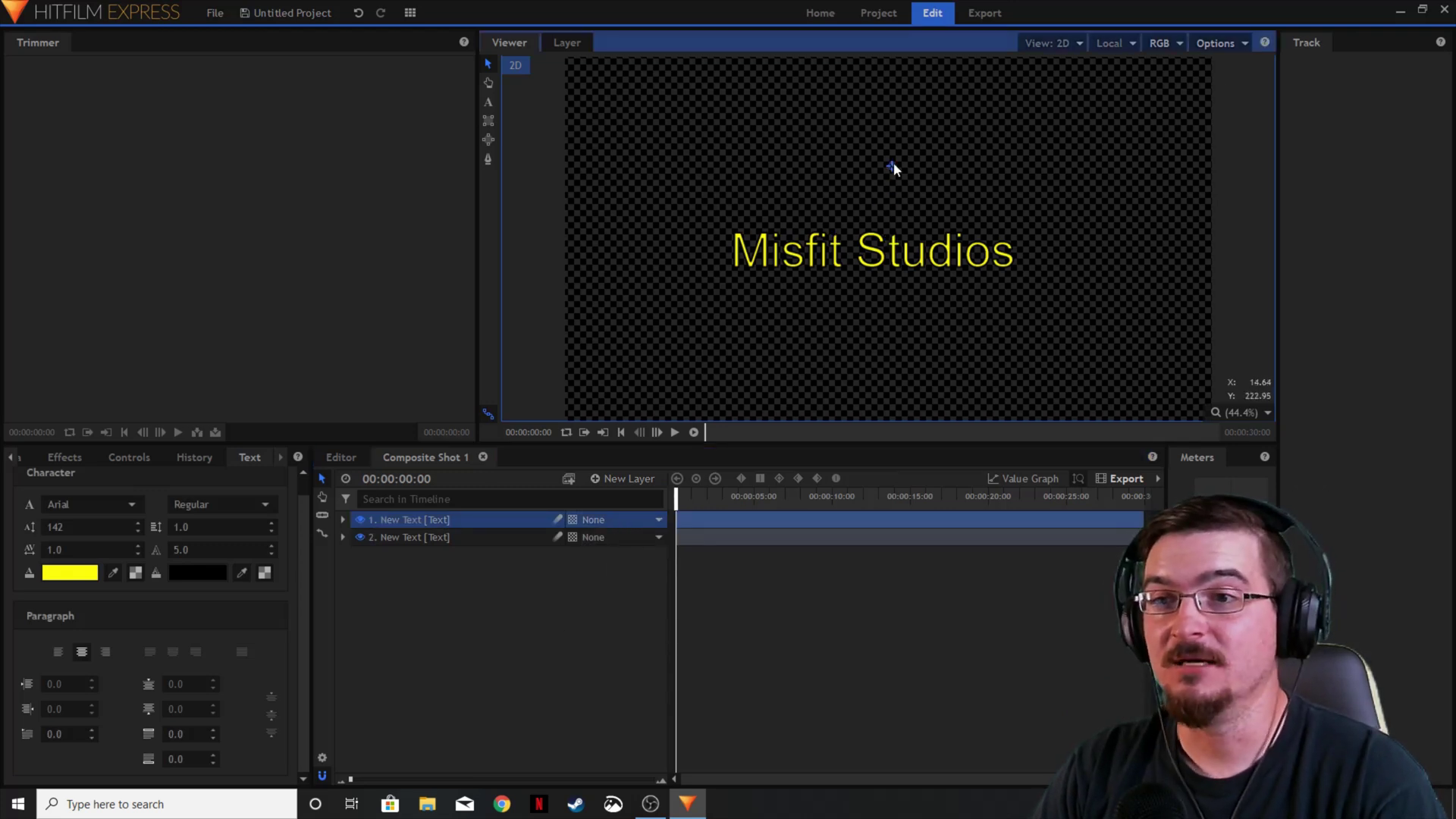
{"action": "left_click", "coordinate": [830, 156]}
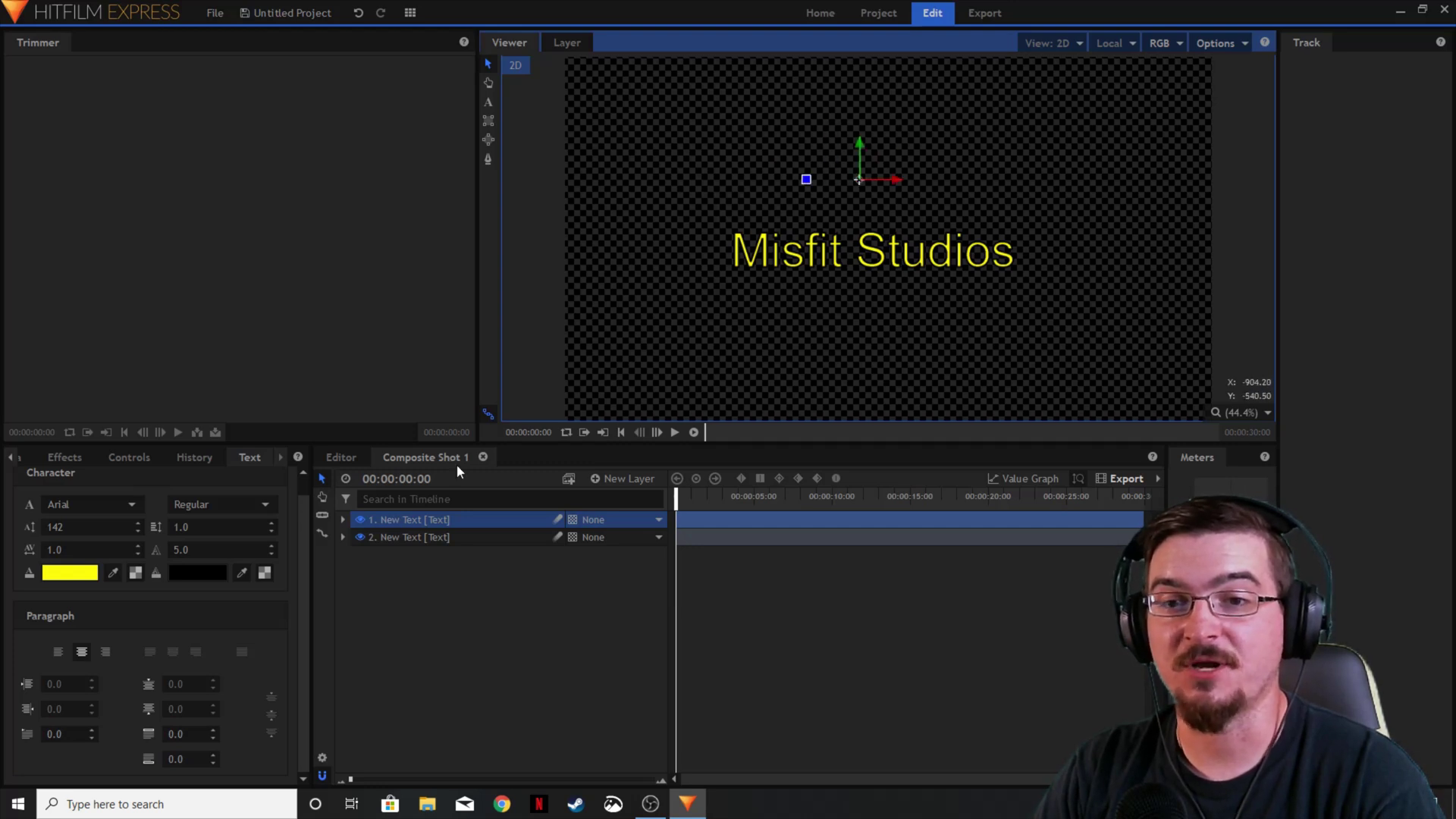
{"action": "left_click", "coordinate": [399, 521]}
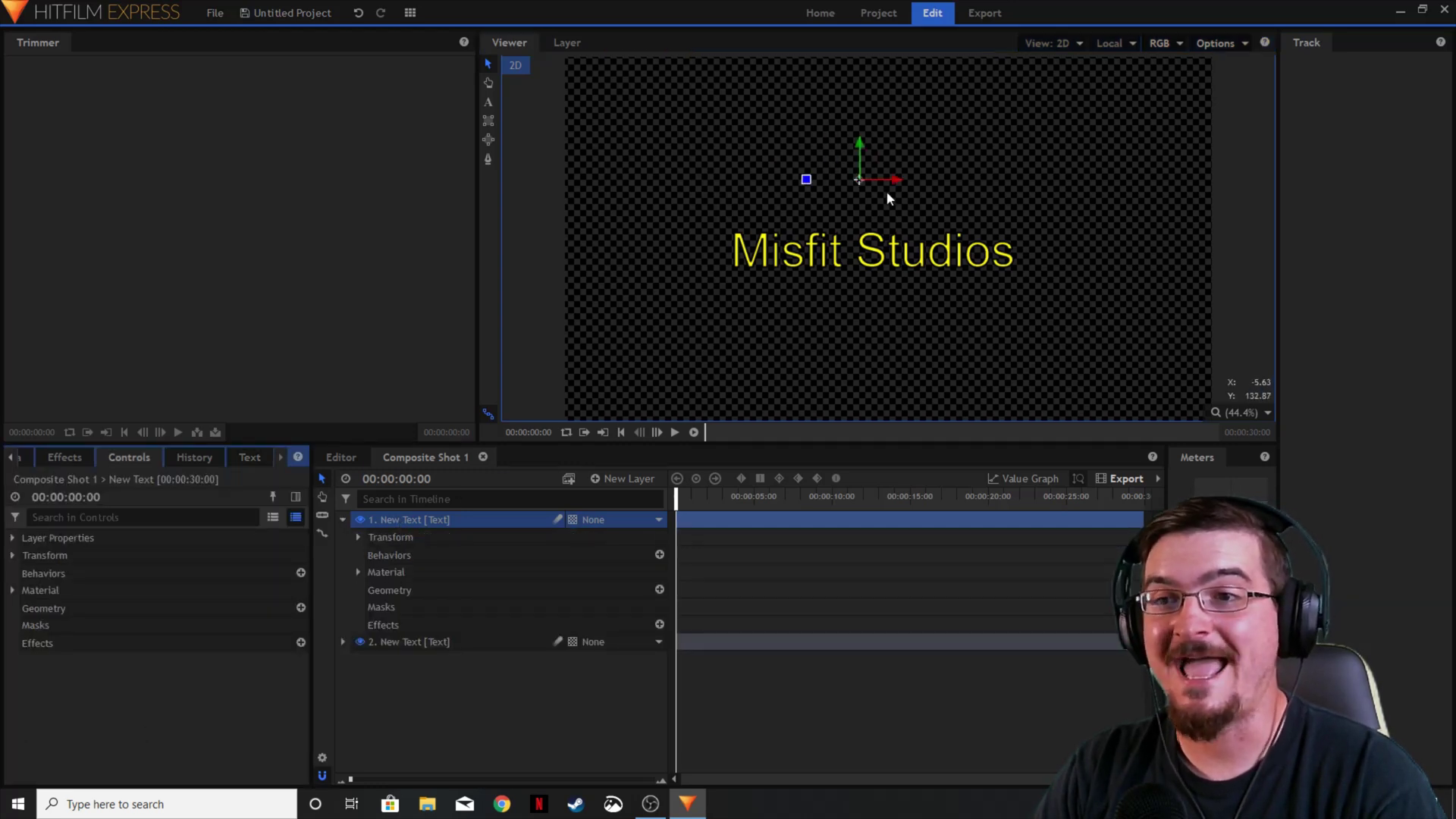
{"action": "key", "text": "t"}
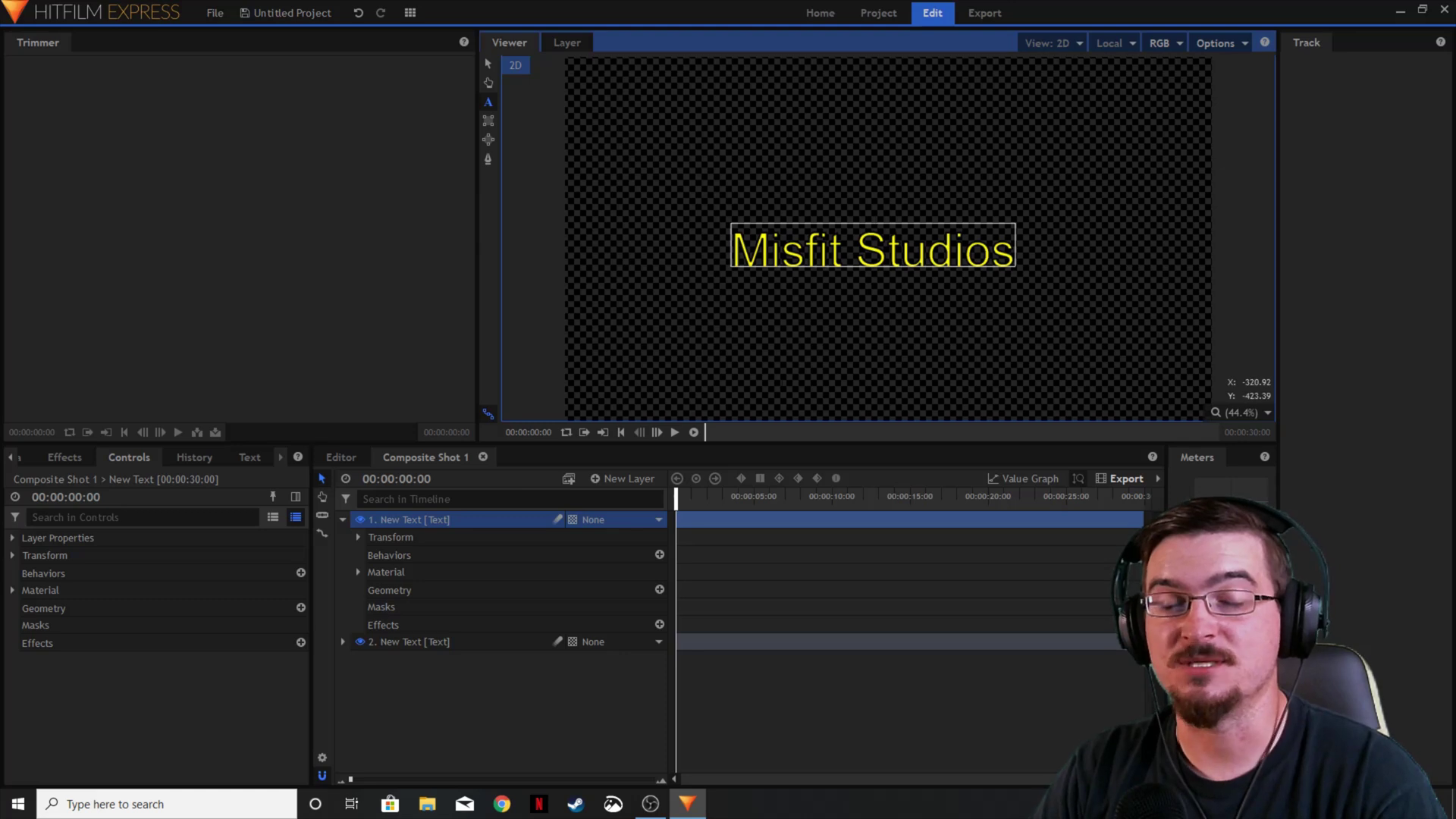
{"action": "type", "text": "sdfgsdf"}
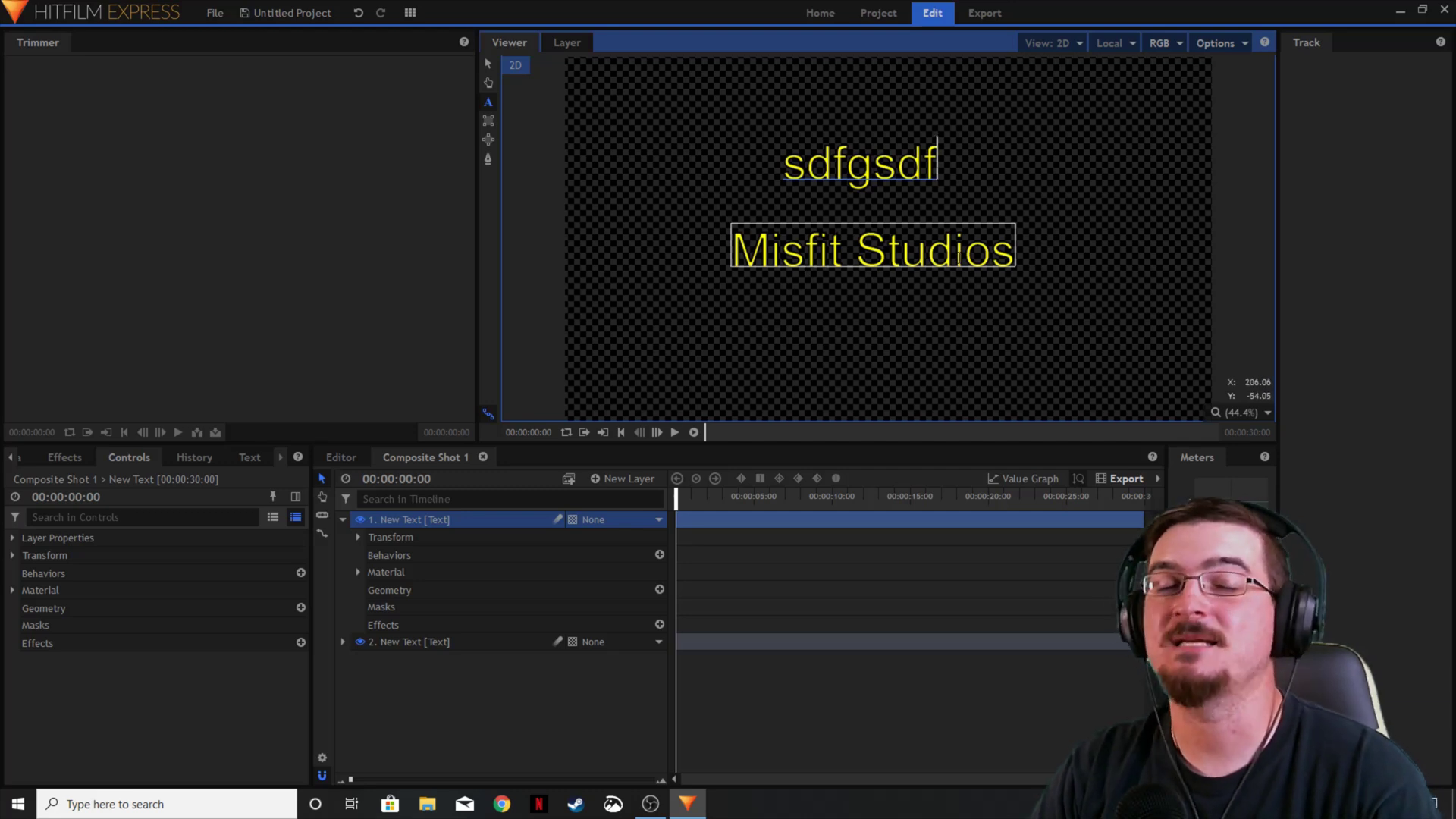
Step: Leave text editing and collapse the top layer's property list
{"action": "left_click", "coordinate": [489, 67]}
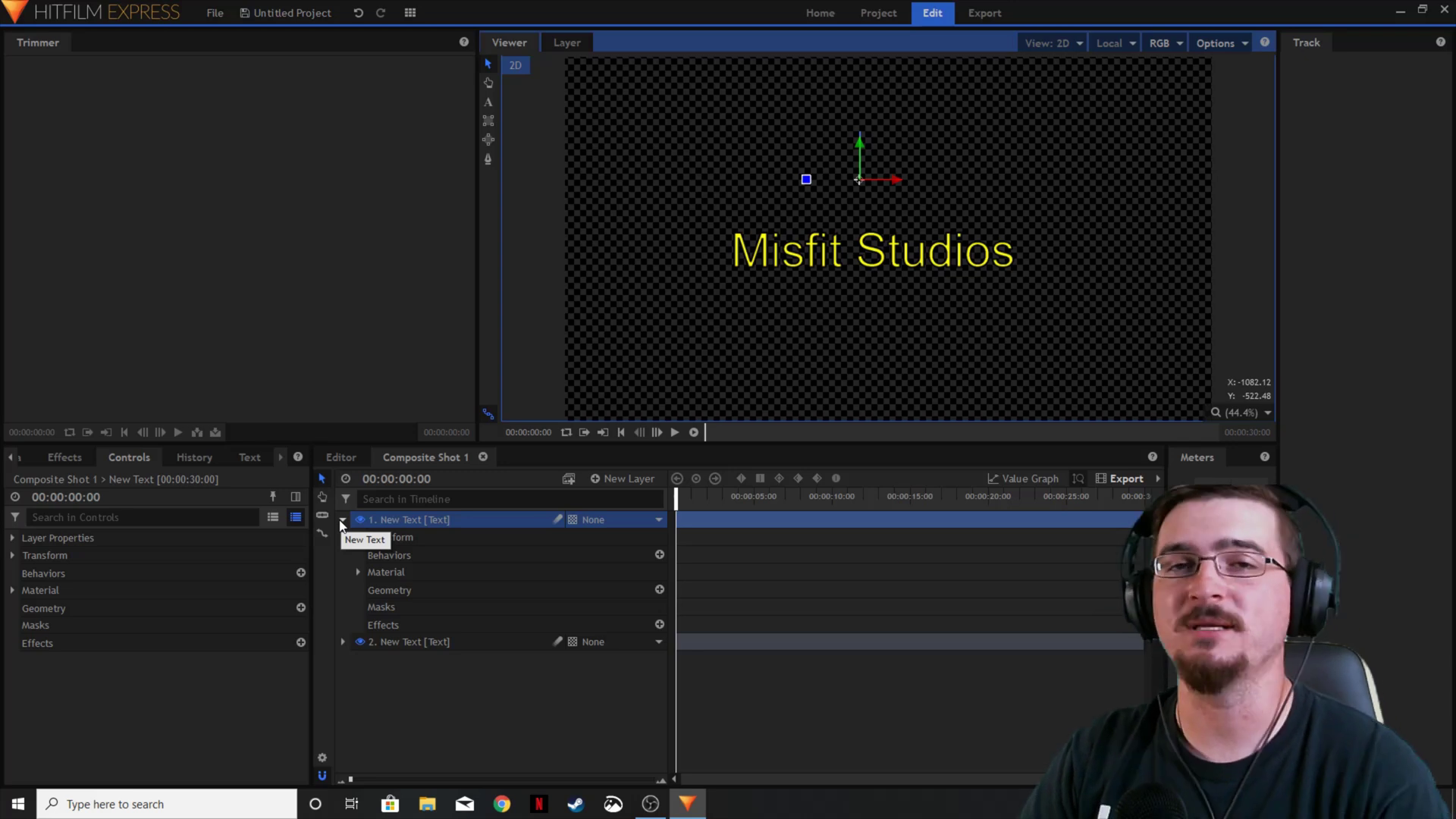
{"action": "left_click", "coordinate": [342, 521]}
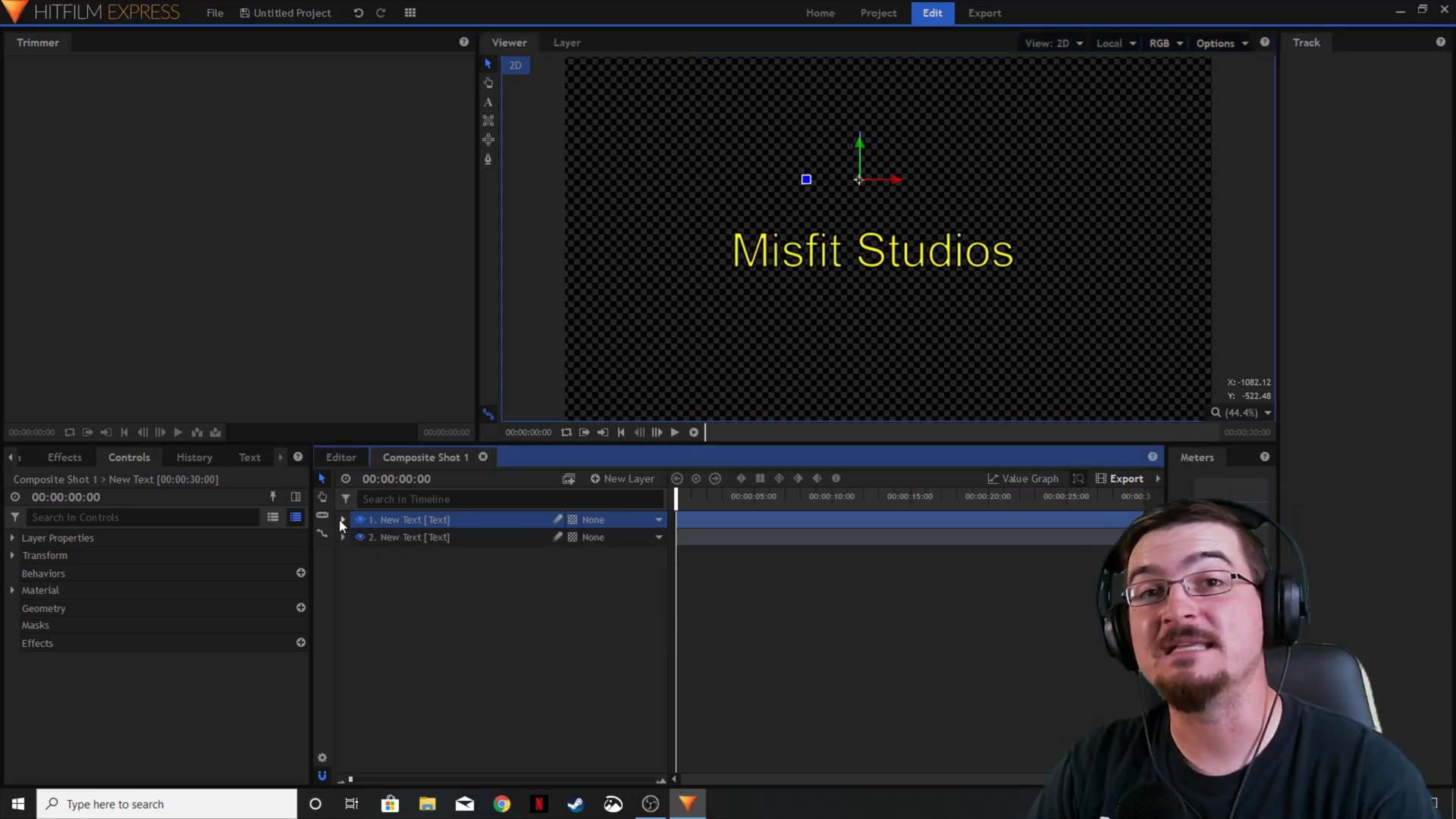